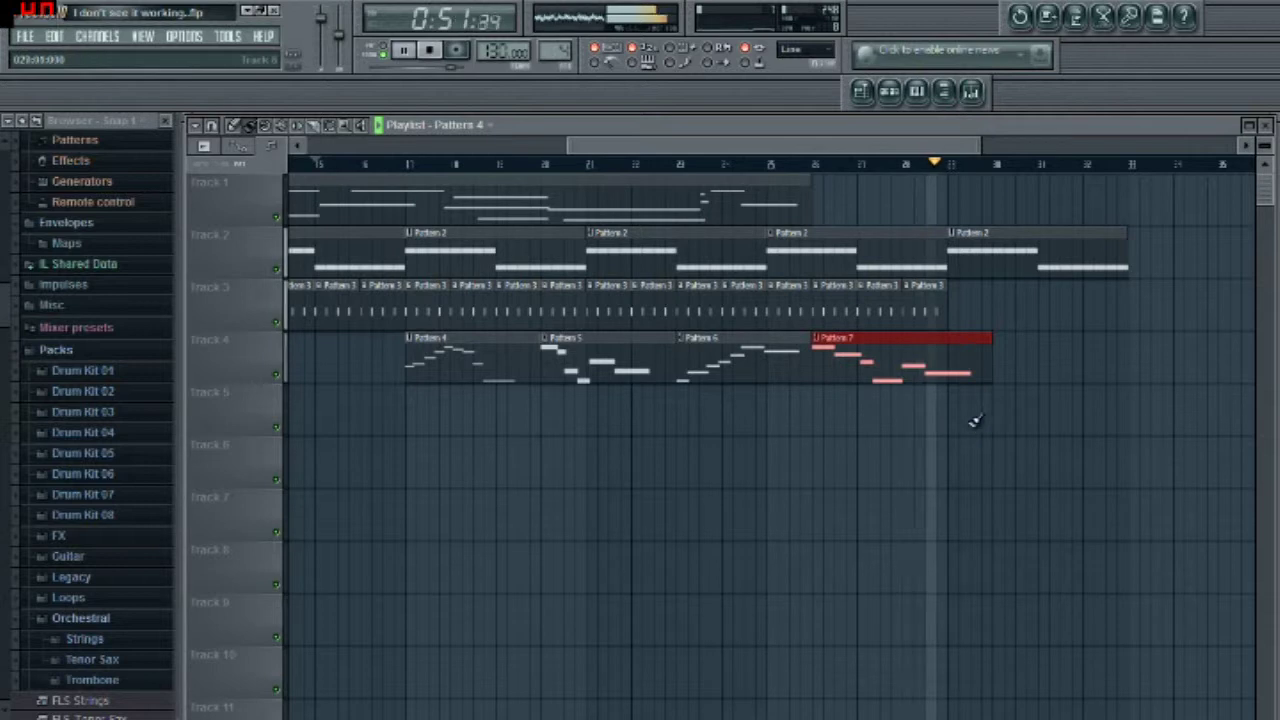
Play the song from bar 23 to audition Patterns 6 and 7 on Track 4.
{"action": "key", "text": "space"}
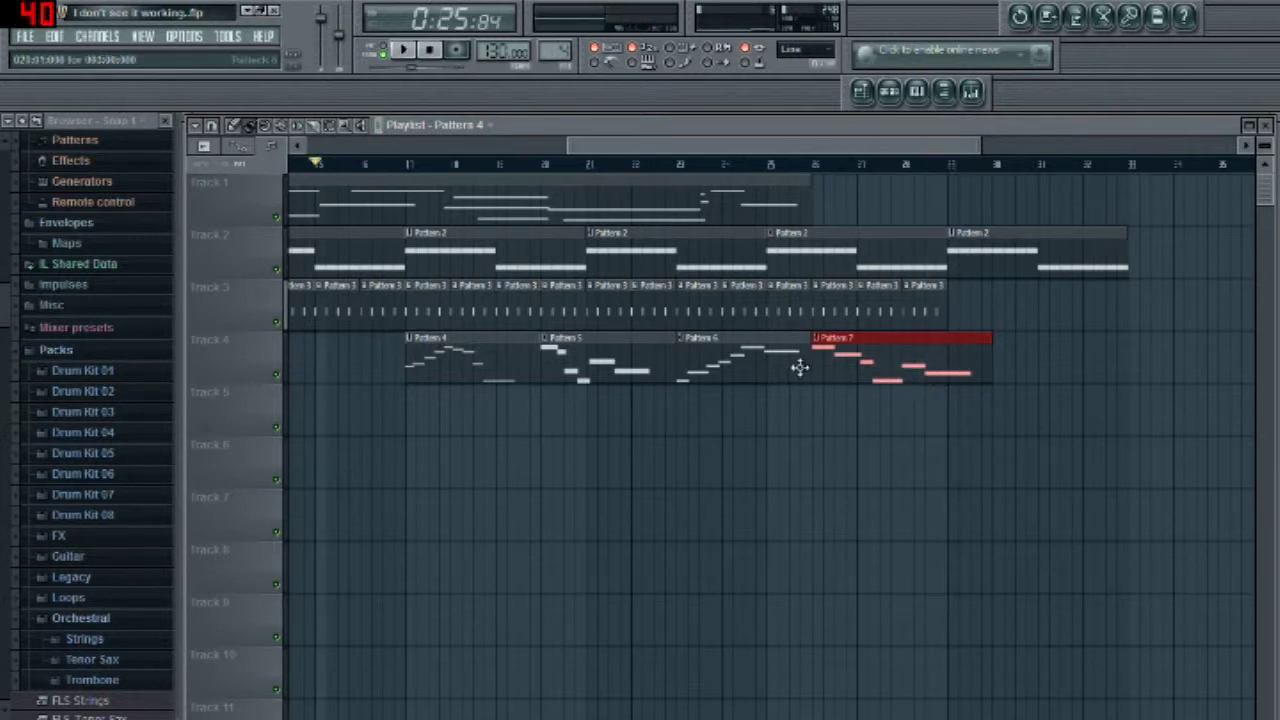
{"action": "left_click", "coordinate": [679, 170]}
{"action": "key", "text": "space"}
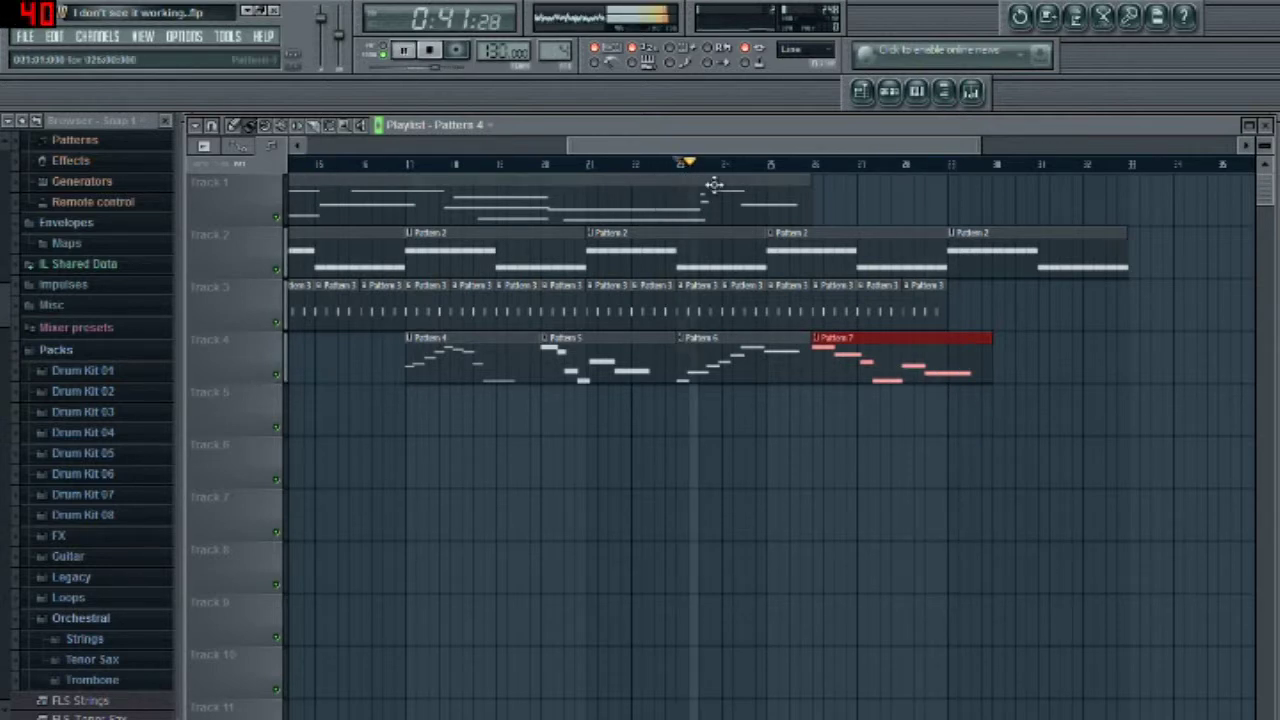
{"action": "left_click_drag", "start_coordinate": [711, 149], "coordinate": [751, 150]}
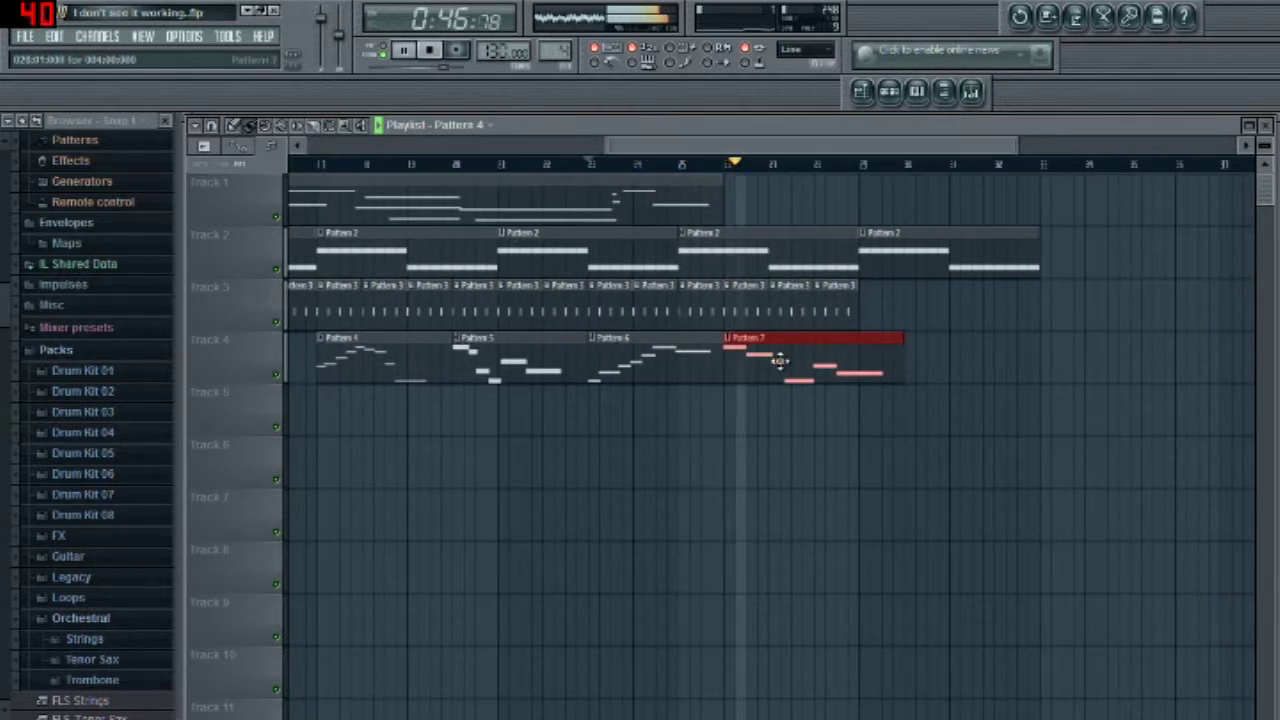
{"action": "key", "text": "space"}
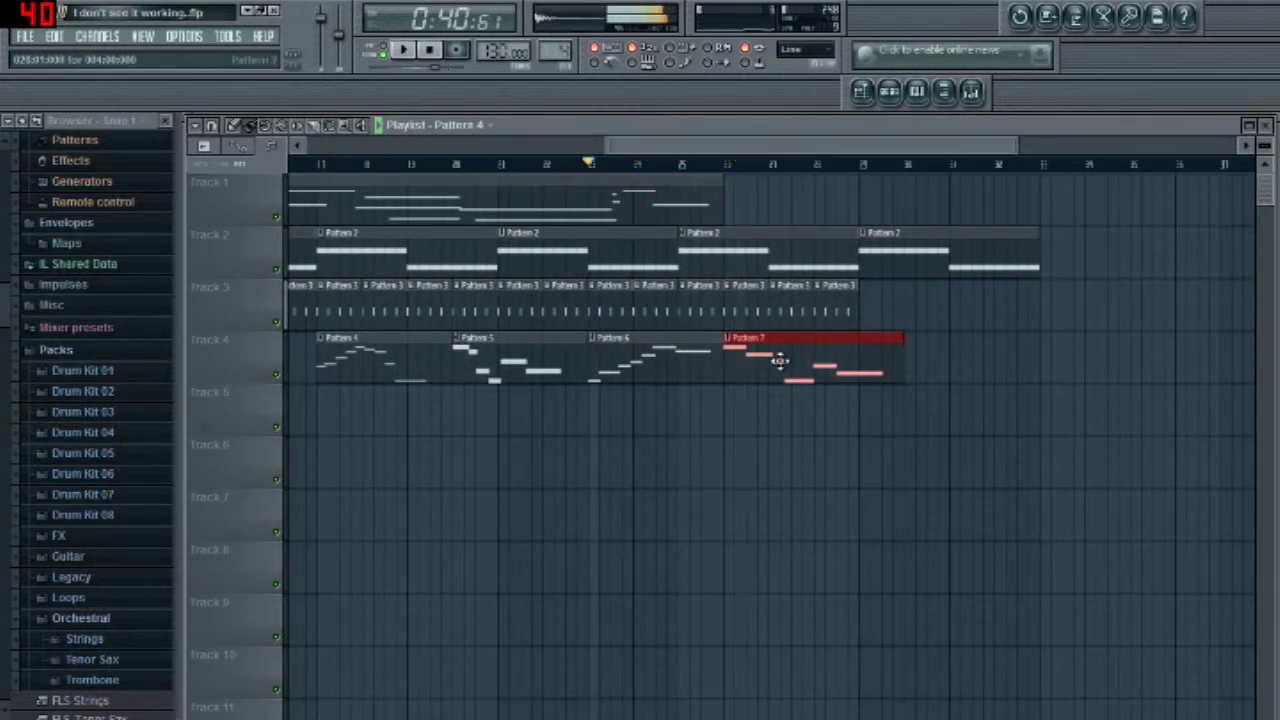
Replace all of Pattern 7's notes with the copied melody, moving it so its B4 note begins at the pattern's start.
{"action": "double_click", "coordinate": [776, 364]}
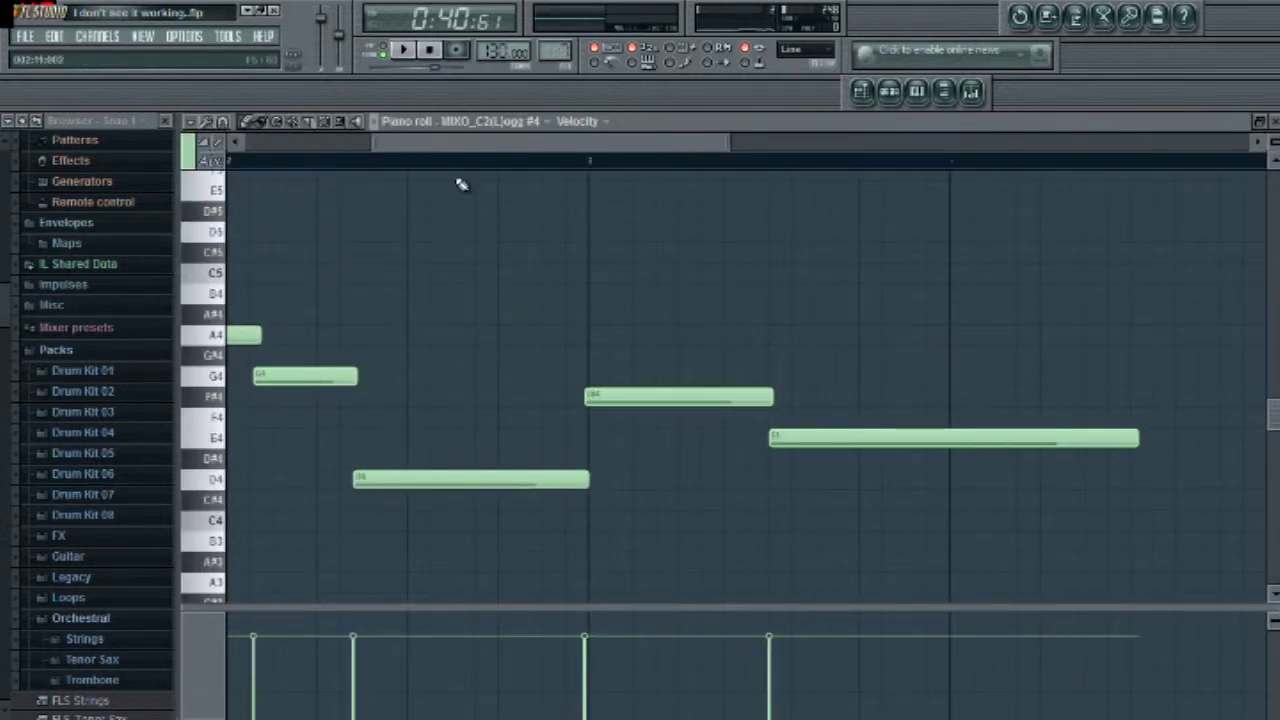
{"action": "left_click_drag", "start_coordinate": [483, 152], "coordinate": [341, 152]}
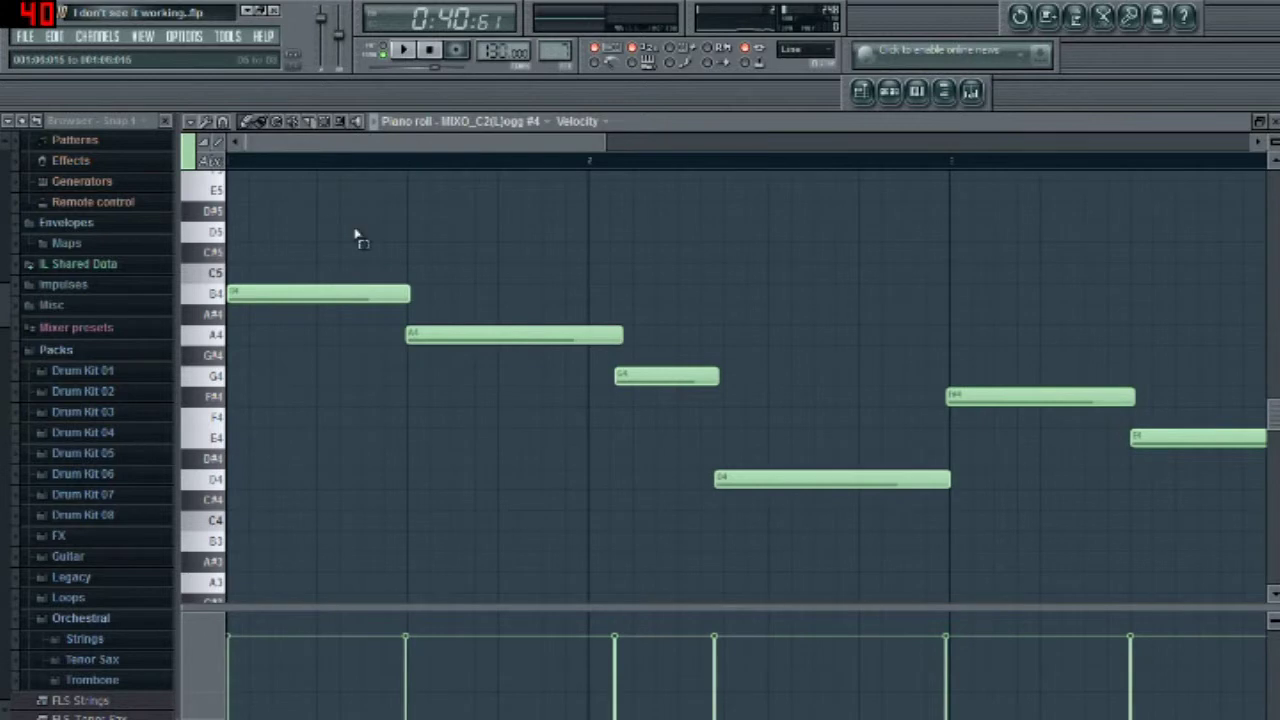
{"action": "left_click_drag", "start_coordinate": [355, 236], "coordinate": [1174, 494]}
{"action": "key", "text": "Delete"}
{"action": "key", "text": "ctrl+v"}
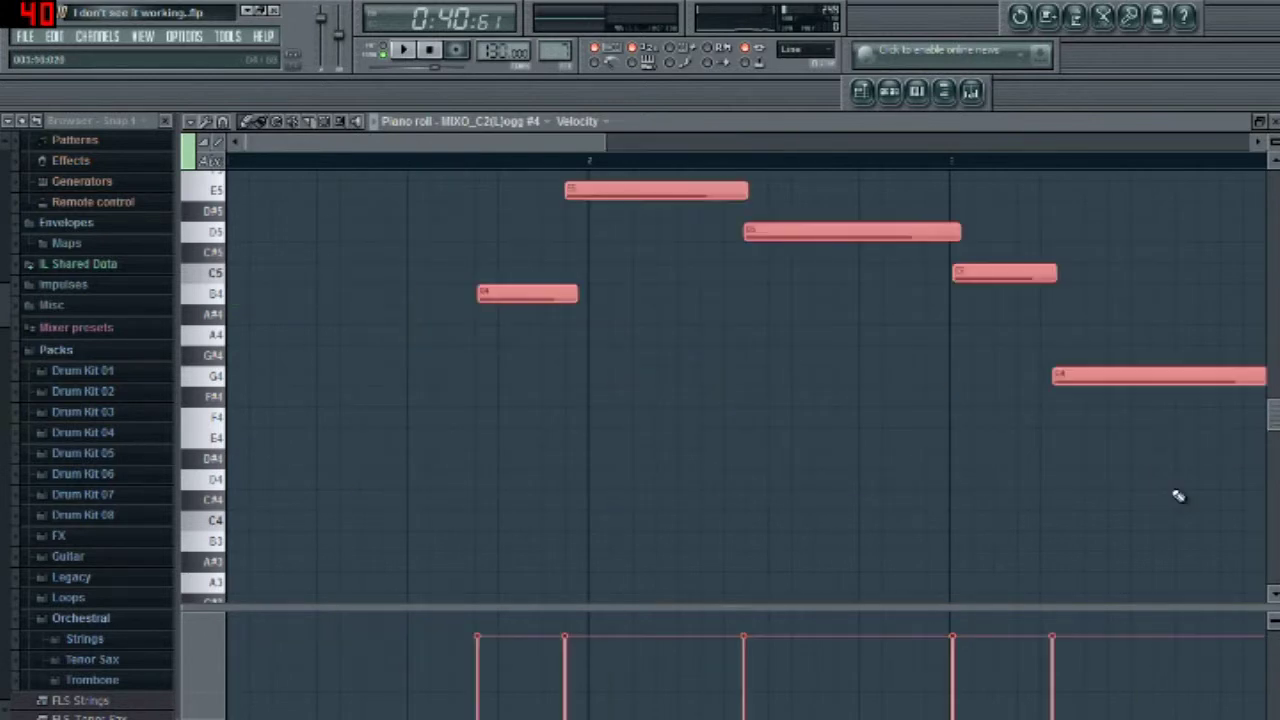
{"action": "left_click_drag", "start_coordinate": [484, 294], "coordinate": [193, 295]}
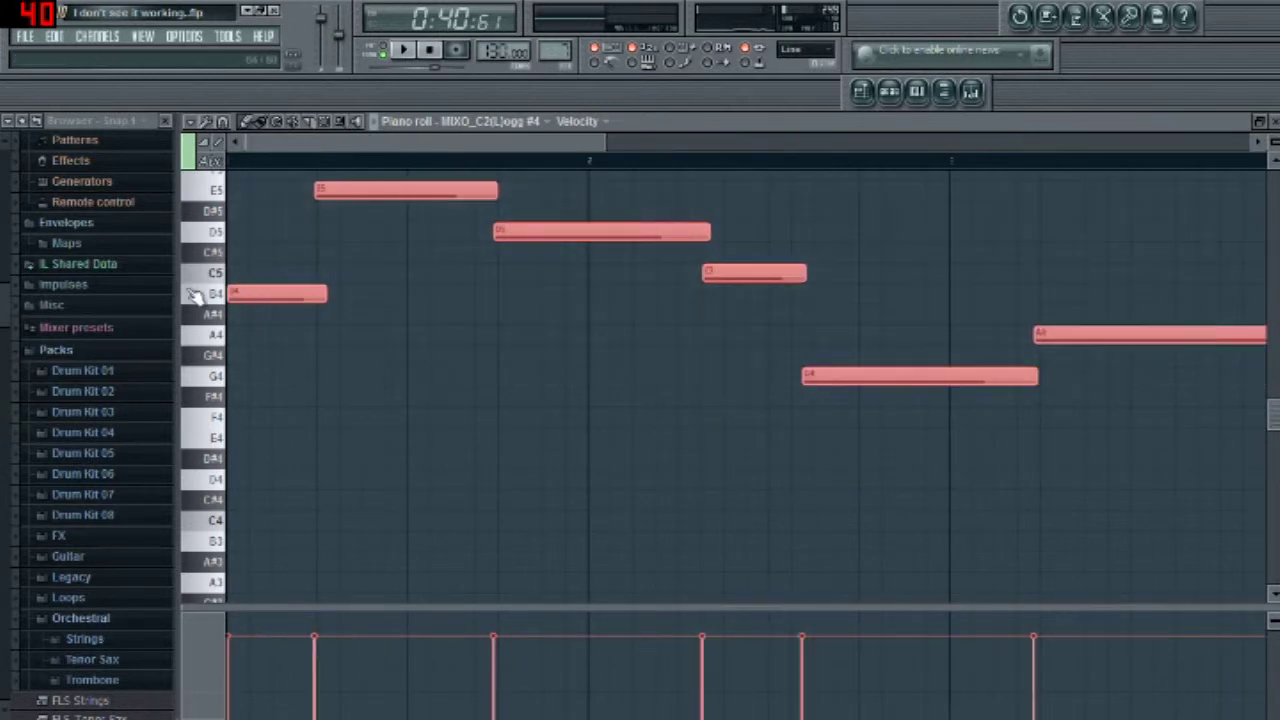
Play back the arrangement to audition the replaced Pattern 7 melody.
{"action": "key", "text": "Escape"}
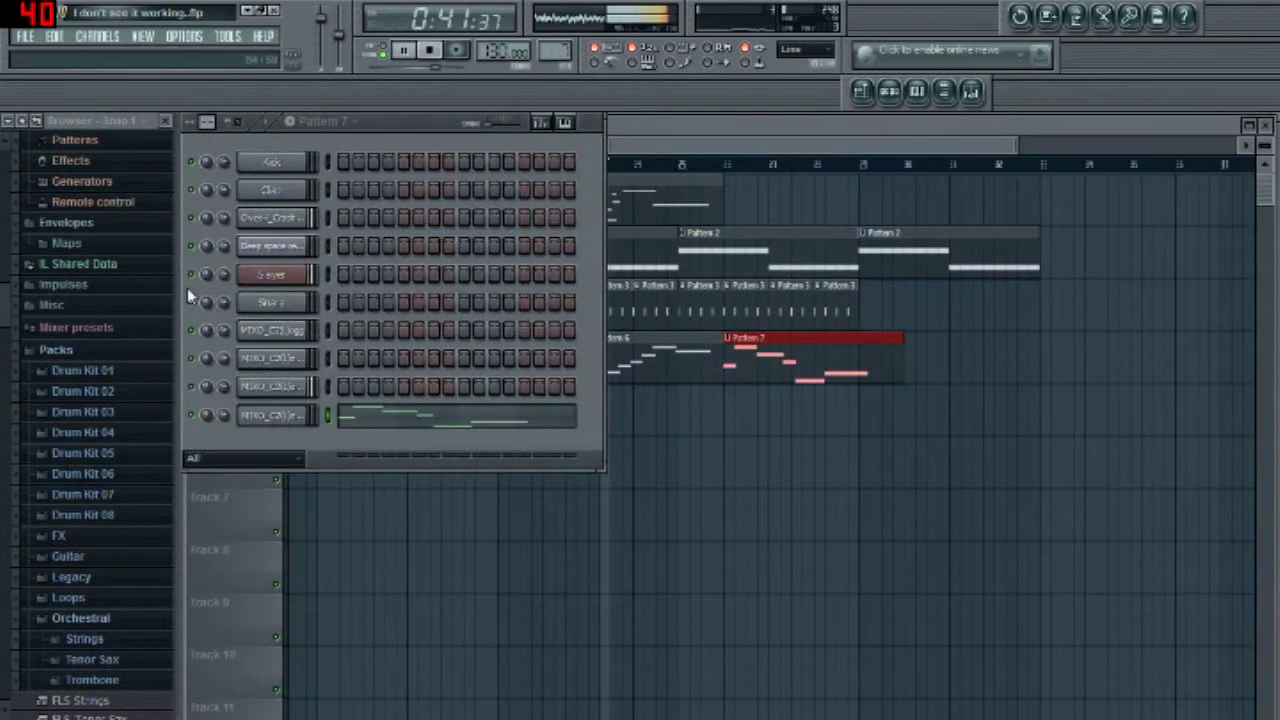
{"action": "left_click", "coordinate": [892, 151]}
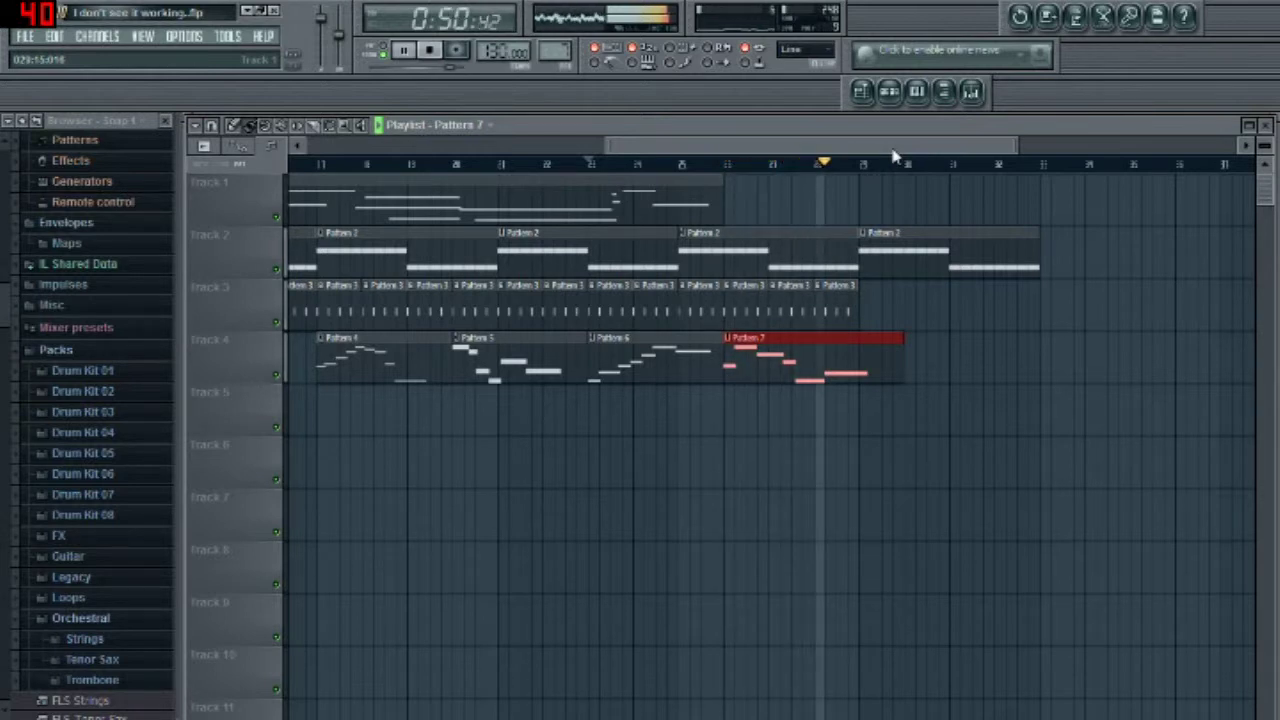
{"action": "key", "text": "space"}
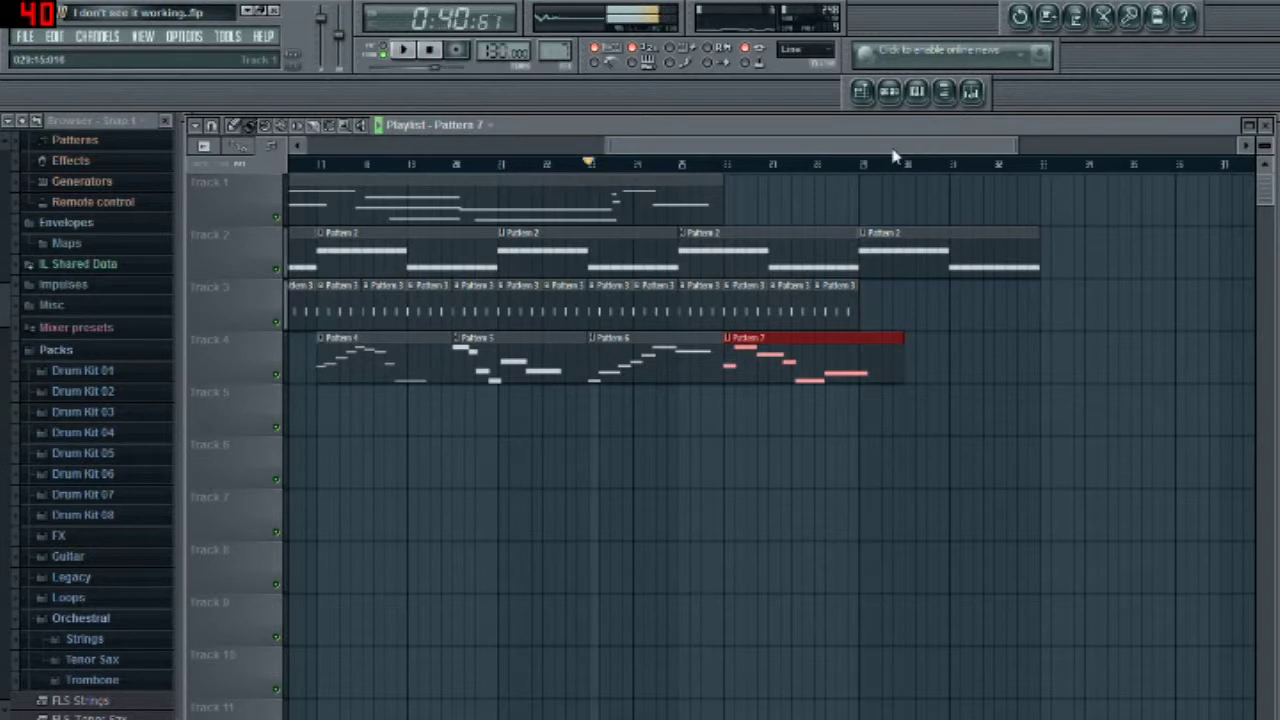
Raise Pattern 7's last note to B4, shorten it to about half, and add an A4 note directly after it.
{"action": "double_click", "coordinate": [828, 377]}
{"action": "left_click_drag", "start_coordinate": [490, 431], "coordinate": [488, 386]}
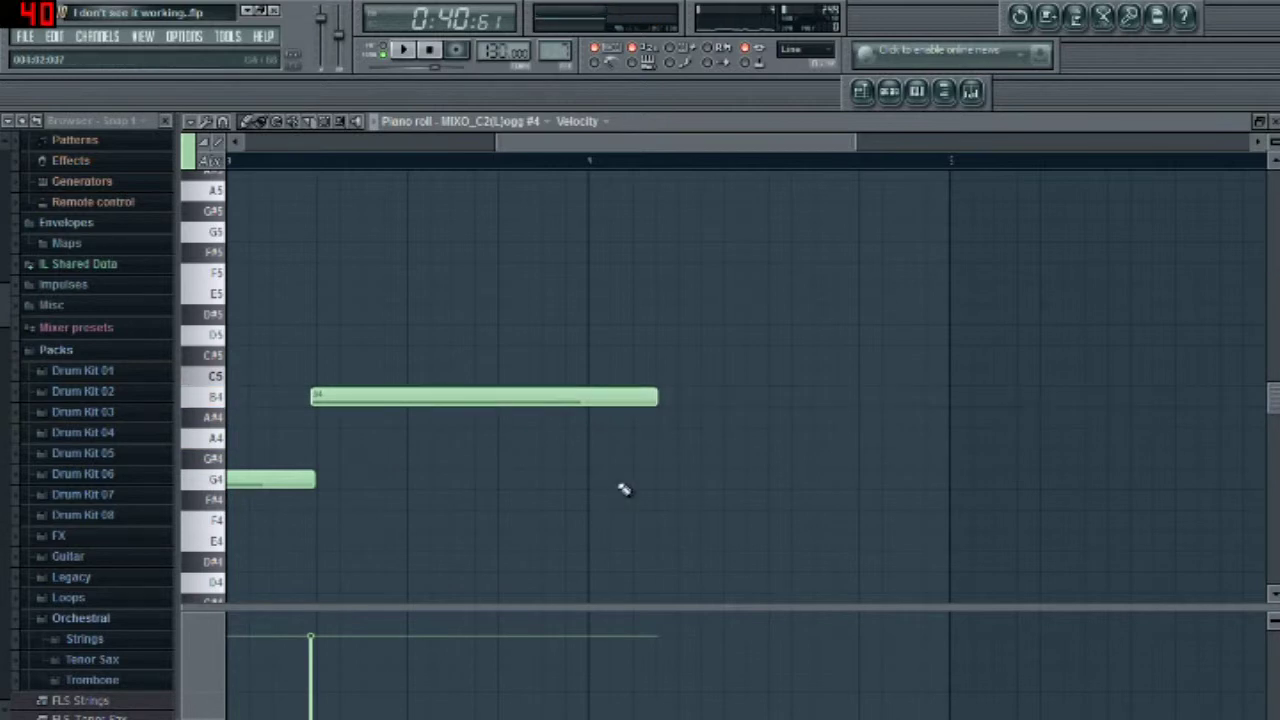
{"action": "left_click_drag", "start_coordinate": [656, 403], "coordinate": [482, 406]}
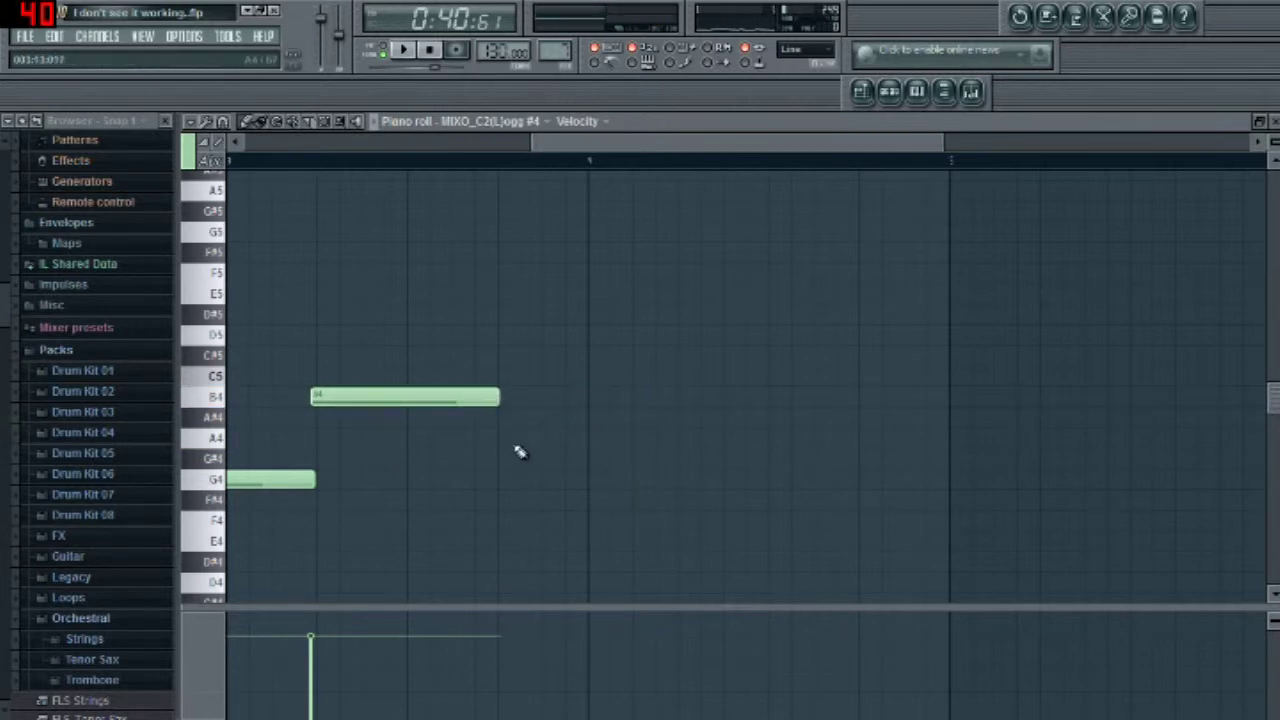
{"action": "left_click", "coordinate": [500, 444]}
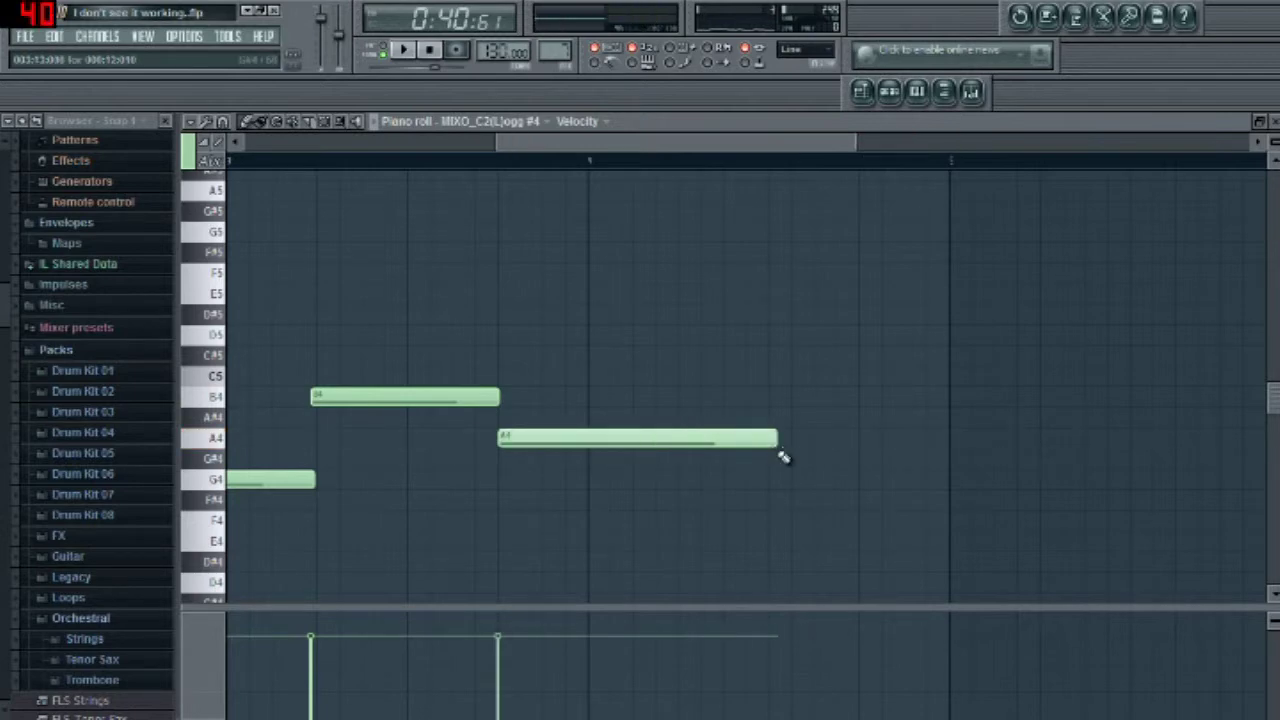
Play the song from the playlist and place another Pattern 1 clip on Track 1, starting at bar 24.
{"action": "key", "text": "space"}
{"action": "left_click", "coordinate": [862, 96]}
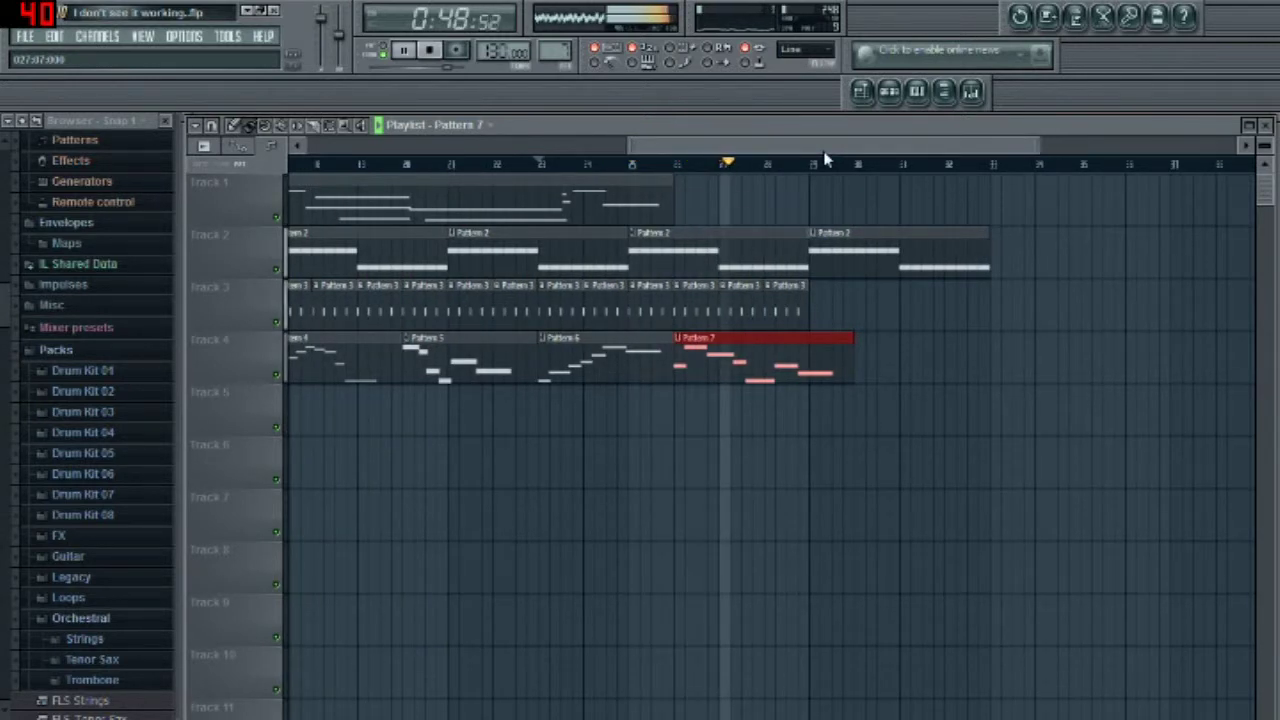
{"action": "left_click", "coordinate": [537, 209]}
{"action": "left_click", "coordinate": [703, 202]}
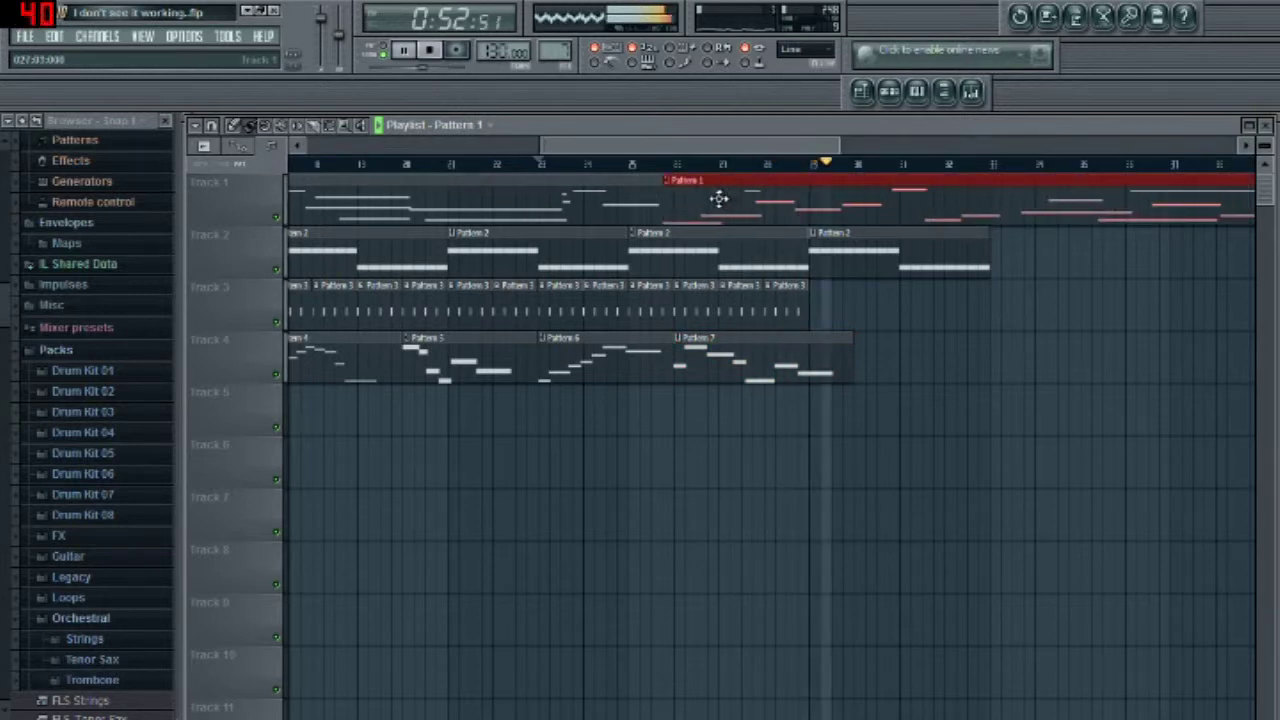
{"action": "left_click_drag", "start_coordinate": [716, 200], "coordinate": [651, 194]}
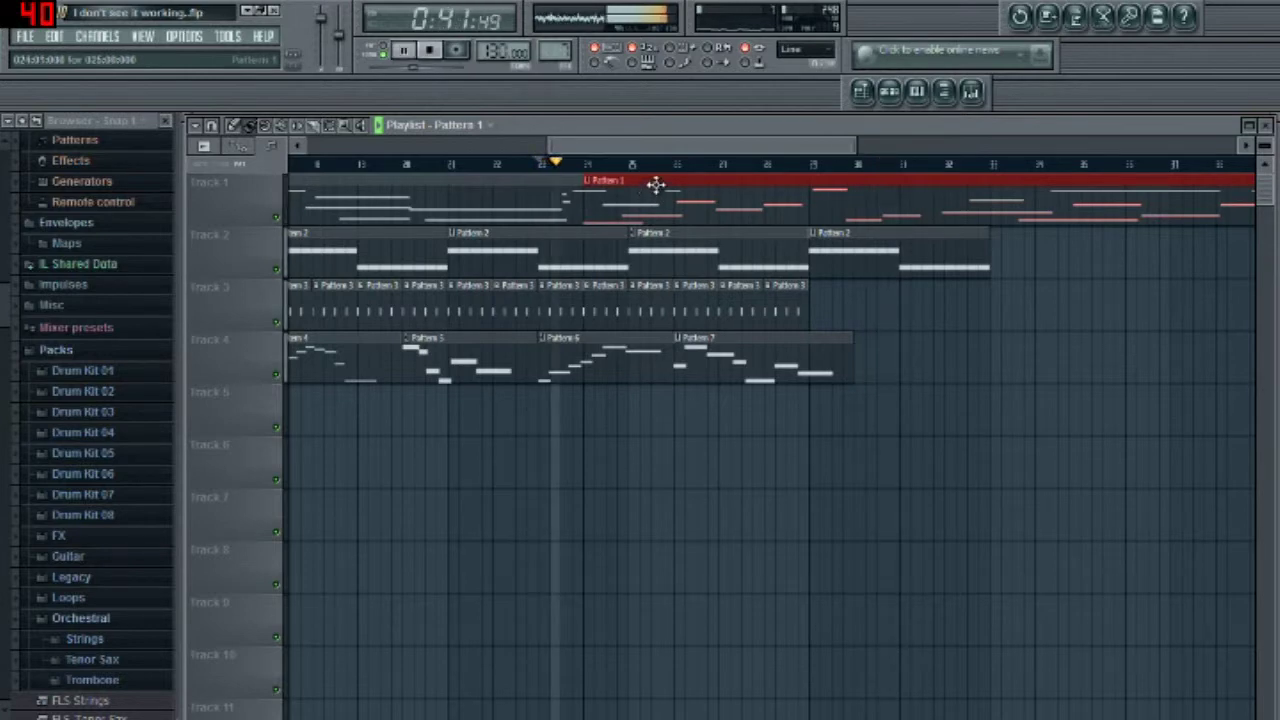
Review Pattern 7's notes and open the channel settings for the Deep space resonance channel.
{"action": "left_click_drag", "start_coordinate": [671, 149], "coordinate": [686, 150]}
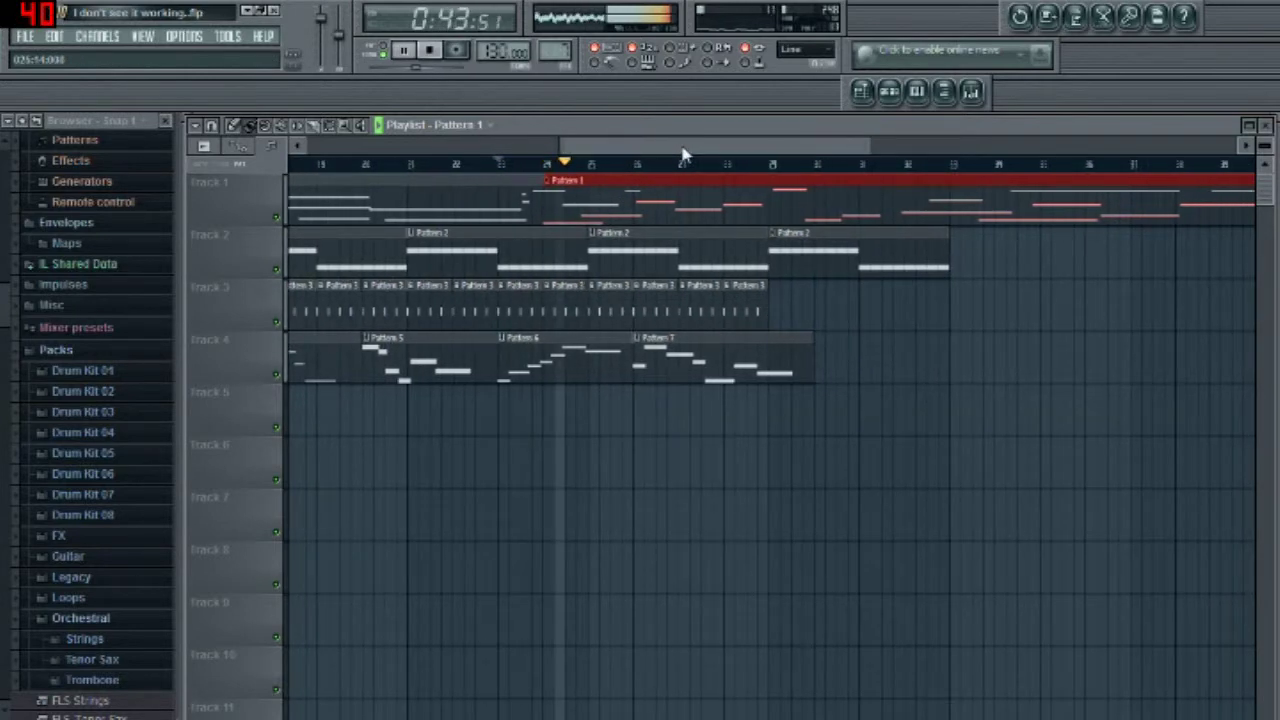
{"action": "key", "text": "F7"}
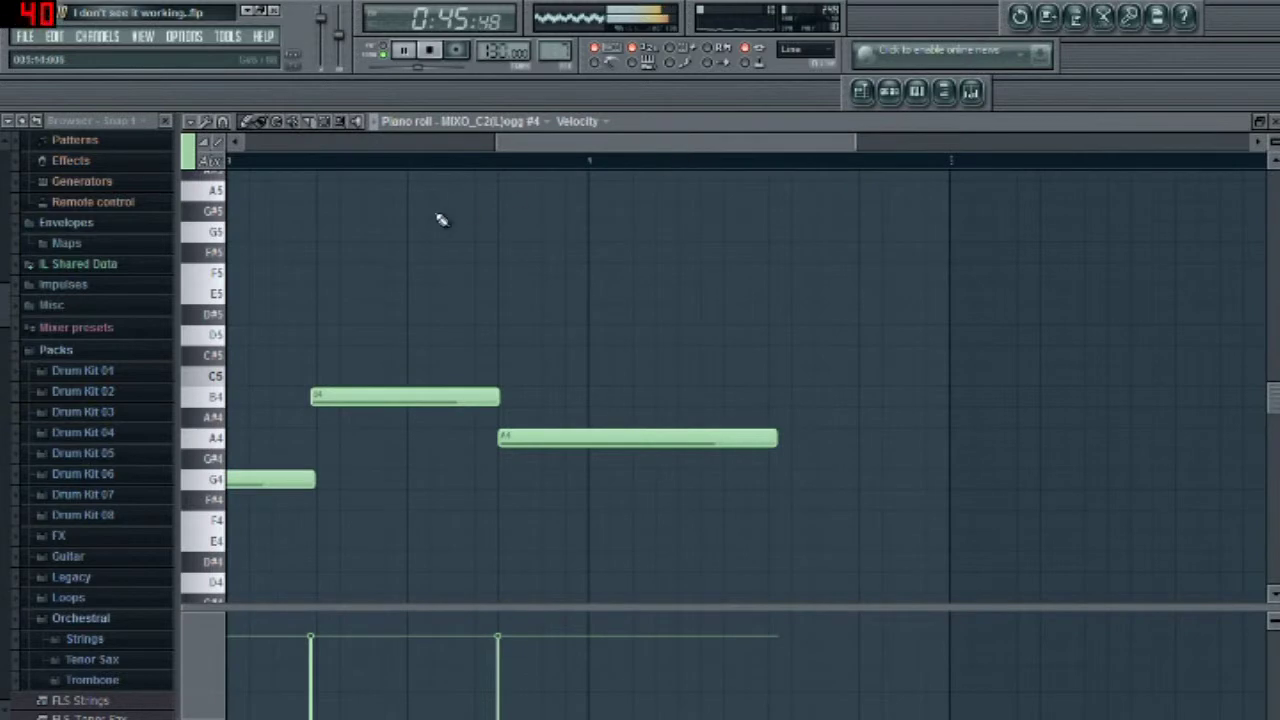
{"action": "key", "text": "F7"}
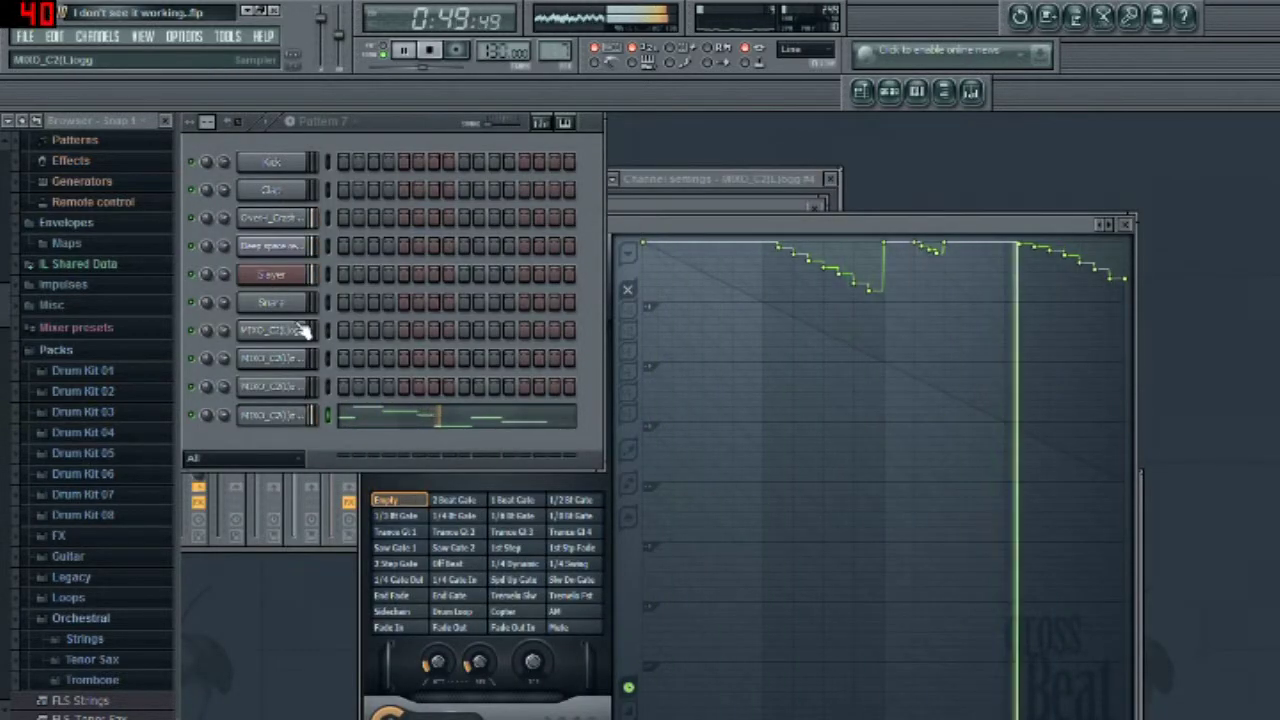
{"action": "left_click", "coordinate": [290, 248]}
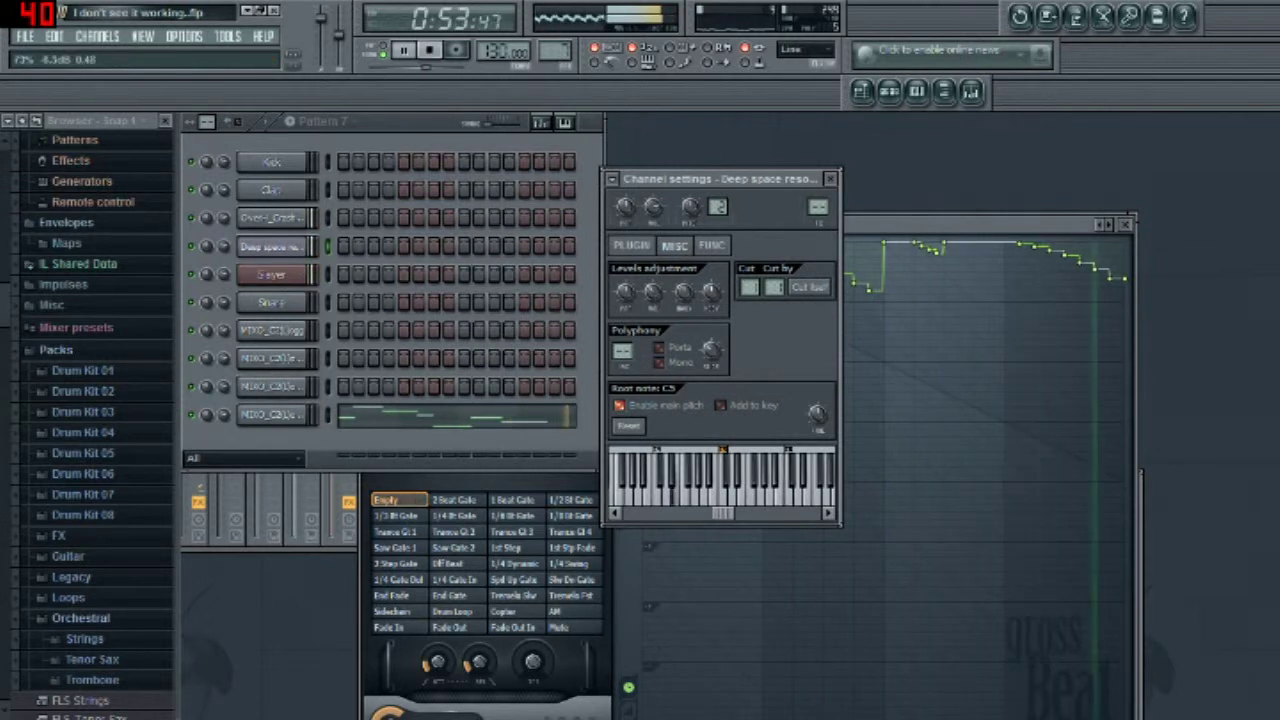
Audition the arrangement in the playlist from bars 17, 14 and 11, following playback through Patterns 4 to 7.
{"action": "left_click", "coordinate": [878, 90]}
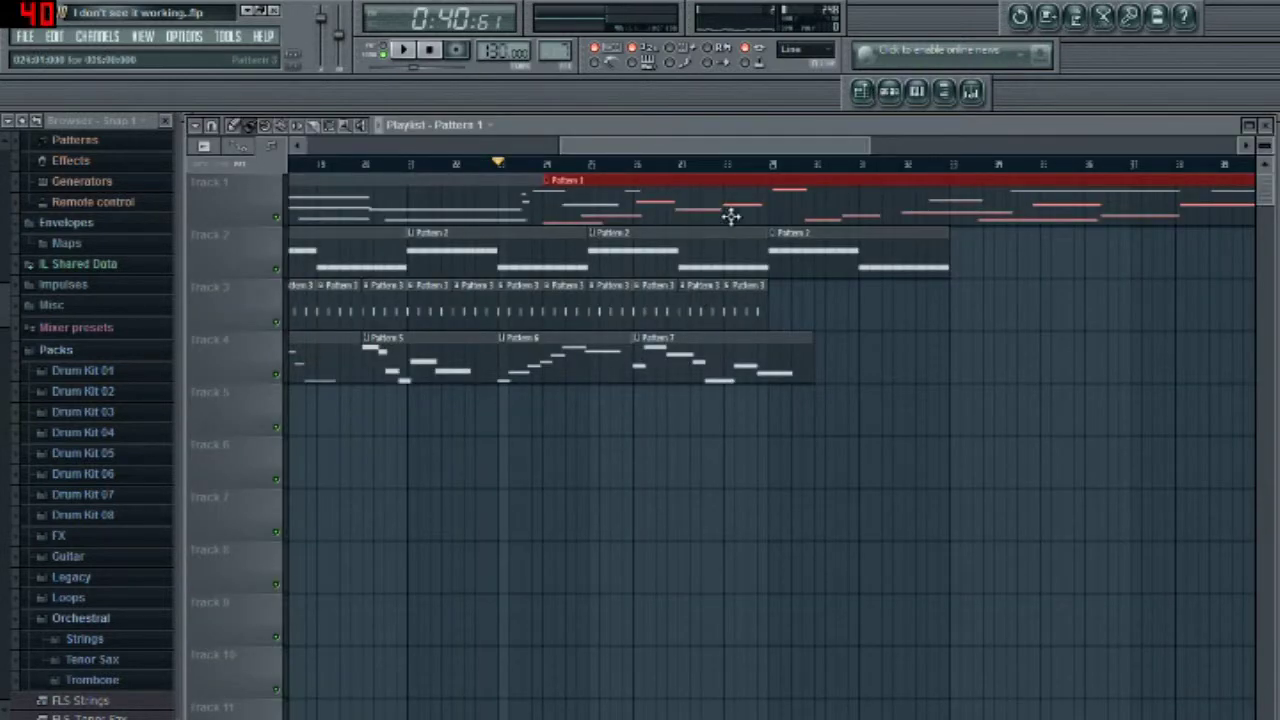
{"action": "left_click_drag", "start_coordinate": [752, 152], "coordinate": [678, 168]}
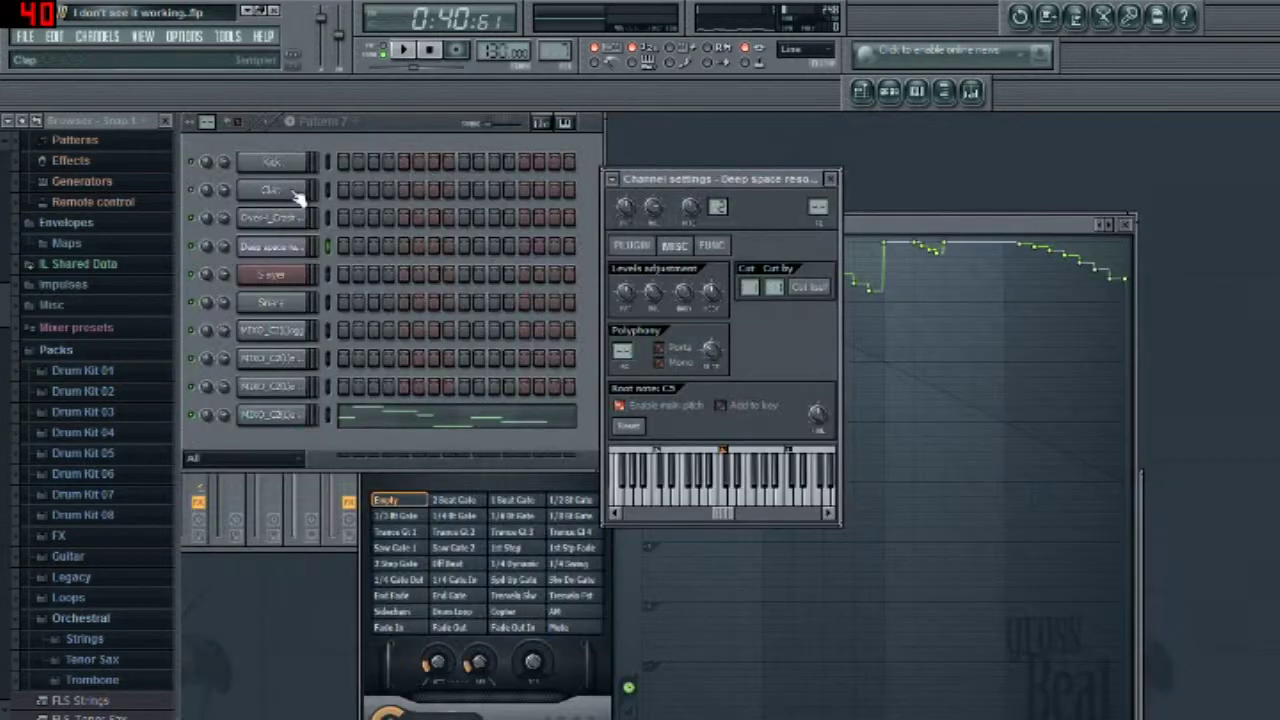
{"action": "left_click", "coordinate": [876, 93]}
{"action": "left_click", "coordinate": [474, 165]}
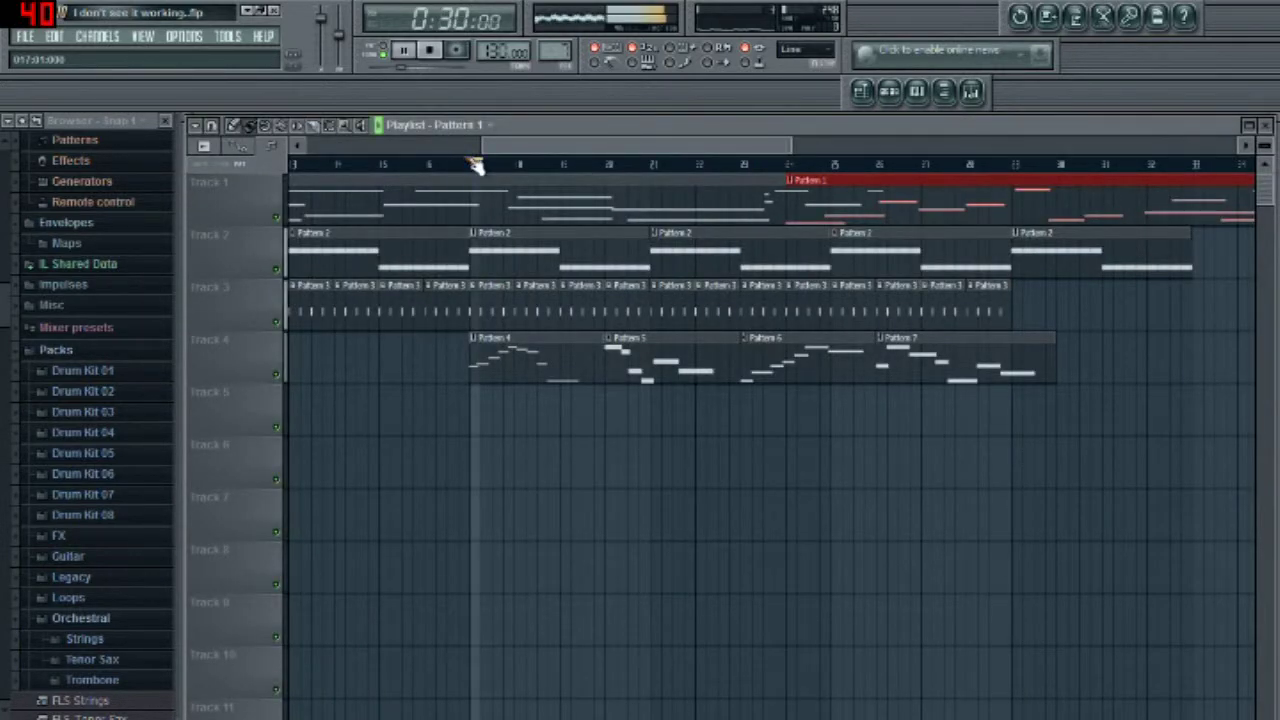
{"action": "left_click", "coordinate": [341, 165]}
{"action": "left_click_drag", "start_coordinate": [636, 147], "coordinate": [545, 150]}
{"action": "left_click", "coordinate": [506, 167]}
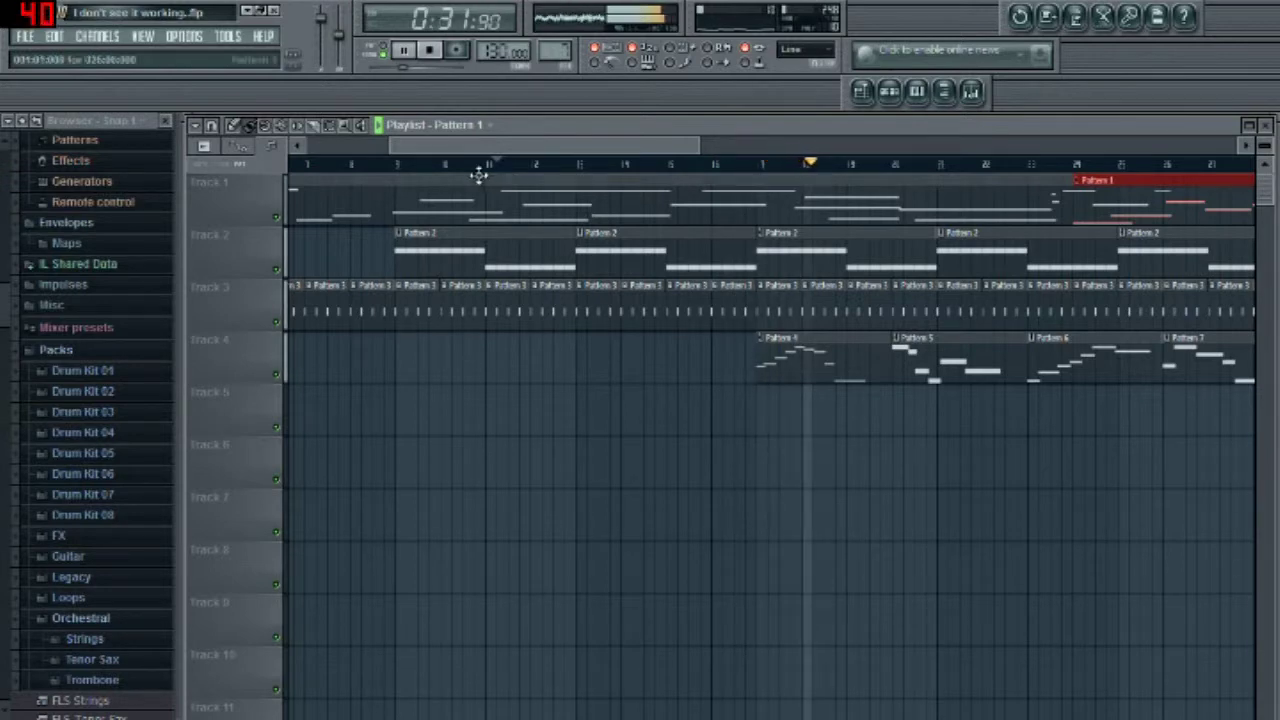
{"action": "left_click_drag", "start_coordinate": [523, 153], "coordinate": [555, 157]}
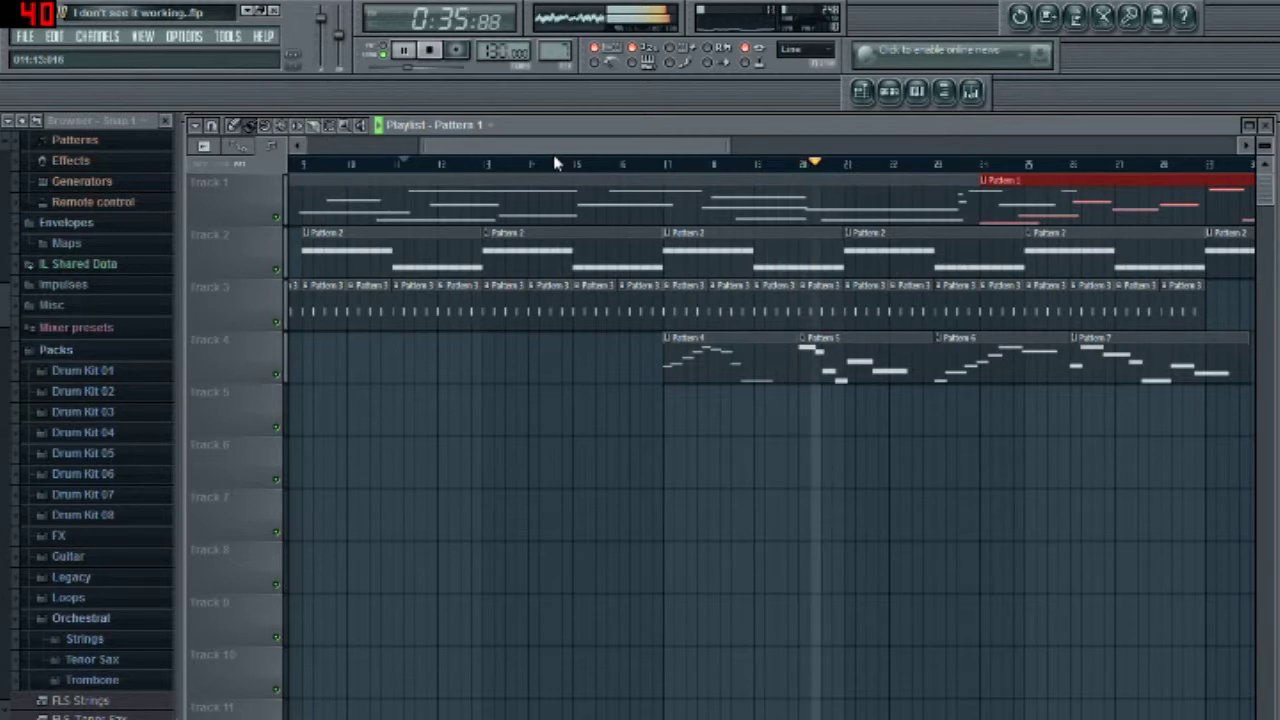
{"action": "left_click_drag", "start_coordinate": [555, 157], "coordinate": [616, 157]}
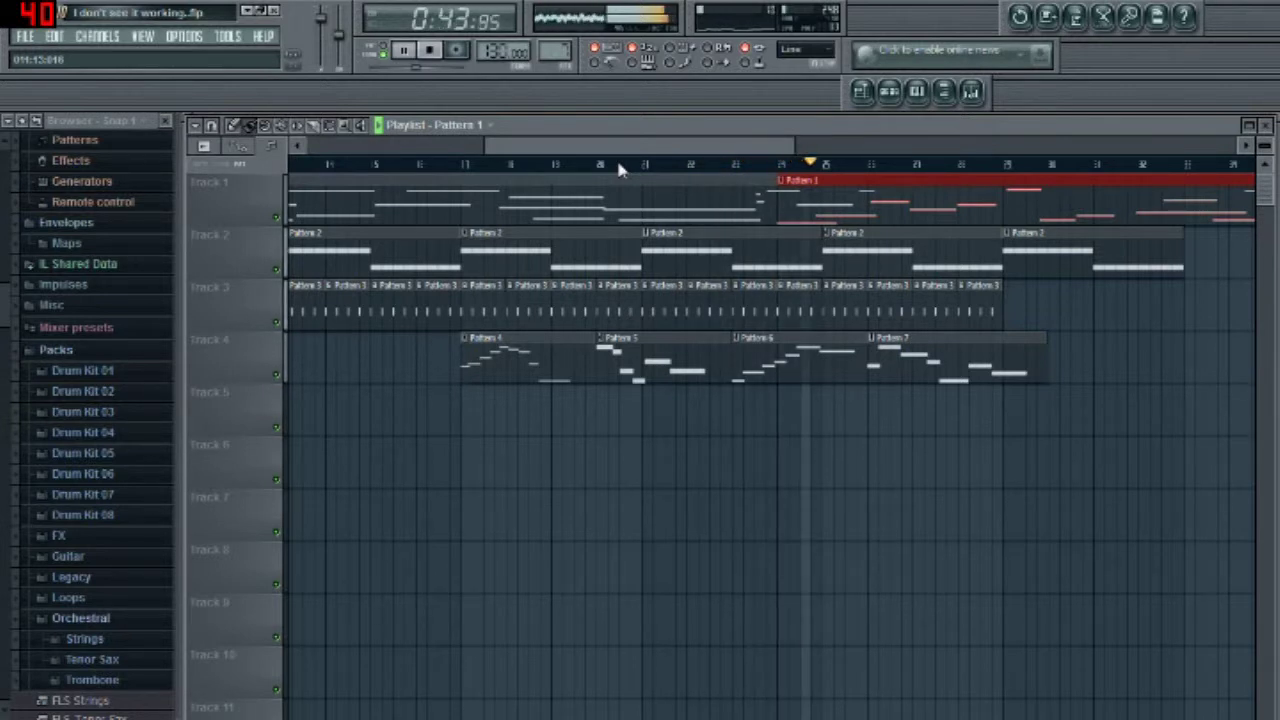
Close the playlist and the Gross Beat window, and show the plugin page of the Deep space resonance channel settings.
{"action": "key", "text": "F5"}
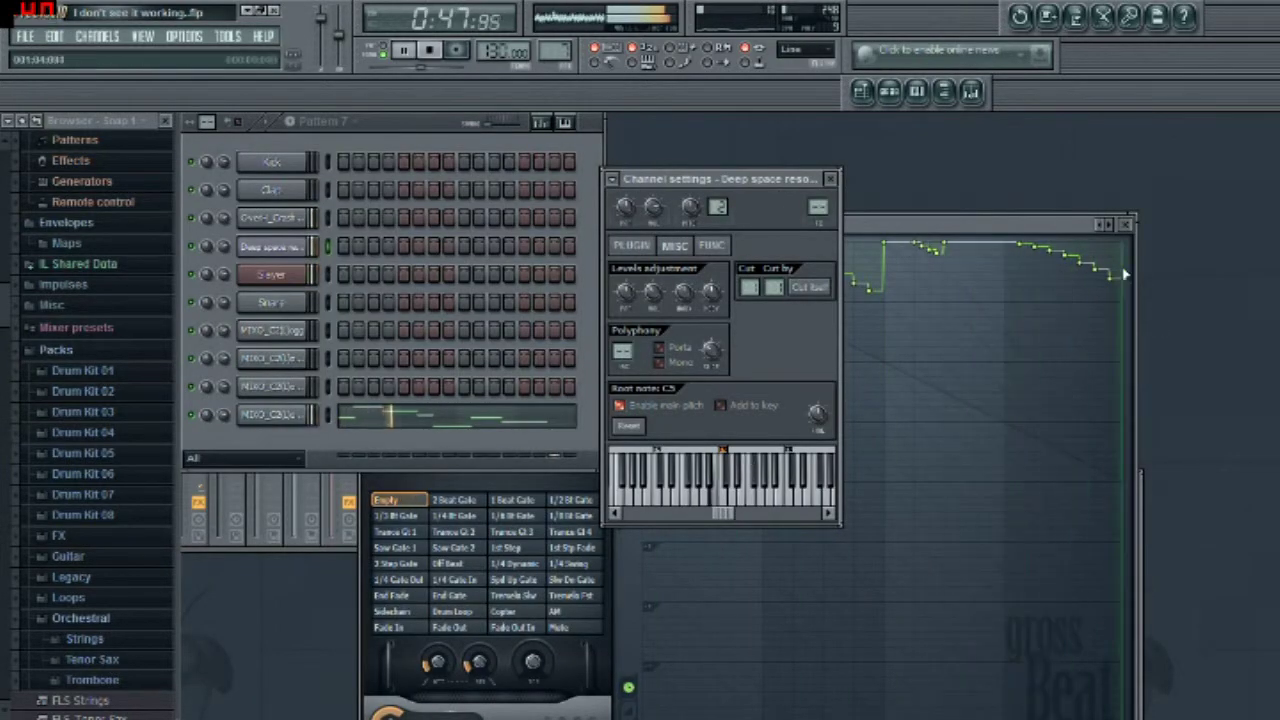
{"action": "left_click", "coordinate": [1125, 224]}
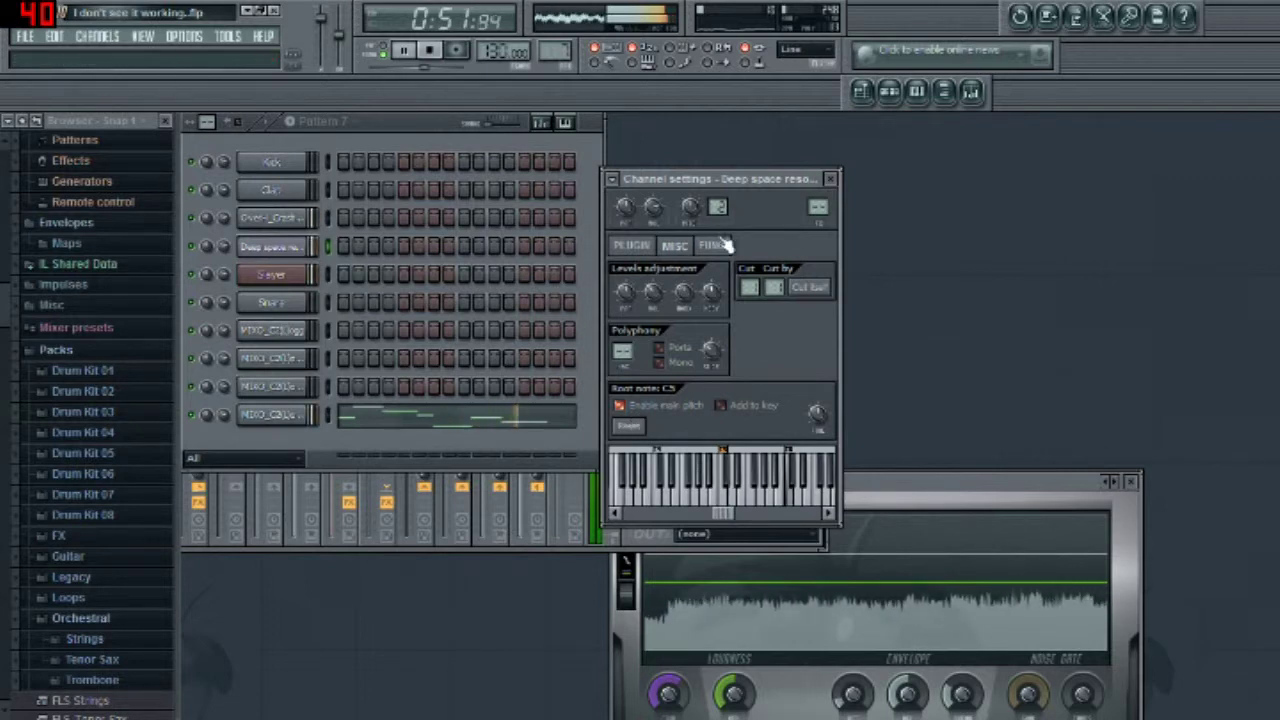
{"action": "left_click", "coordinate": [631, 246]}
{"action": "left_click", "coordinate": [977, 228]}
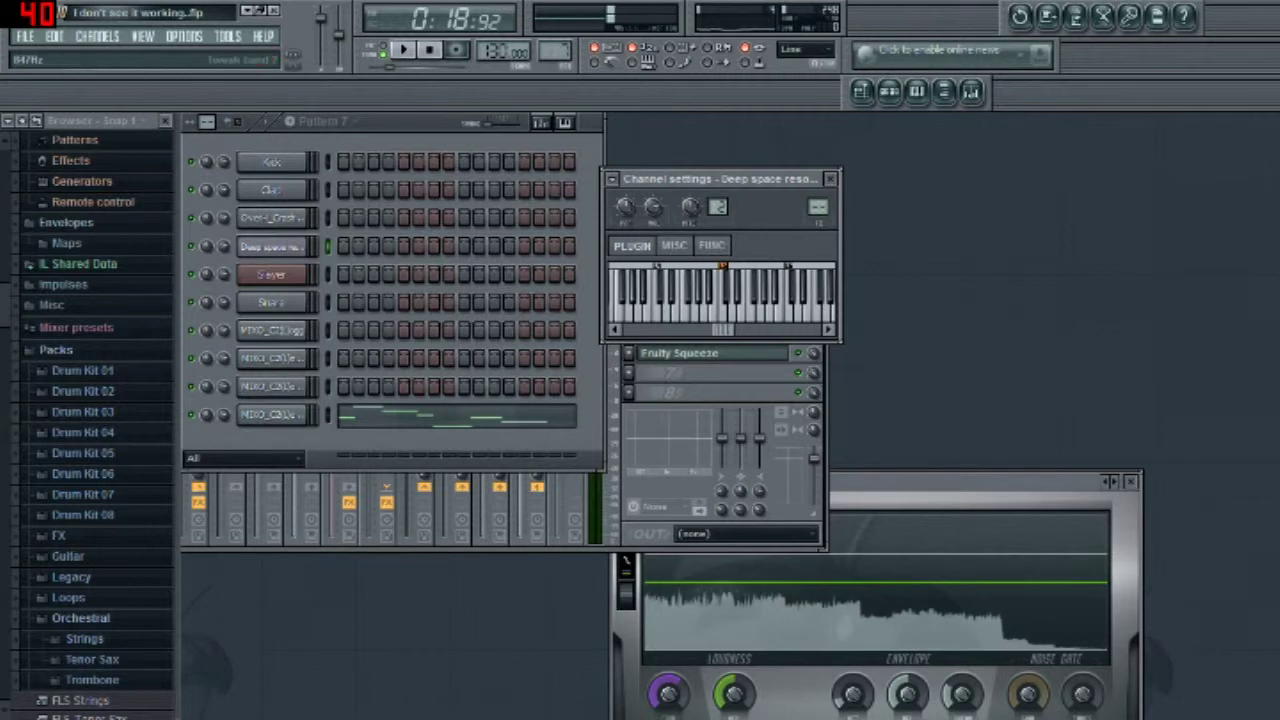
Move the mixer to the middle of the workspace and inspect the Soundgoodizer effect on the MIXO_C2(L)ogg track.
{"action": "left_click", "coordinate": [815, 372]}
{"action": "left_click_drag", "start_coordinate": [735, 215], "coordinate": [1041, 281]}
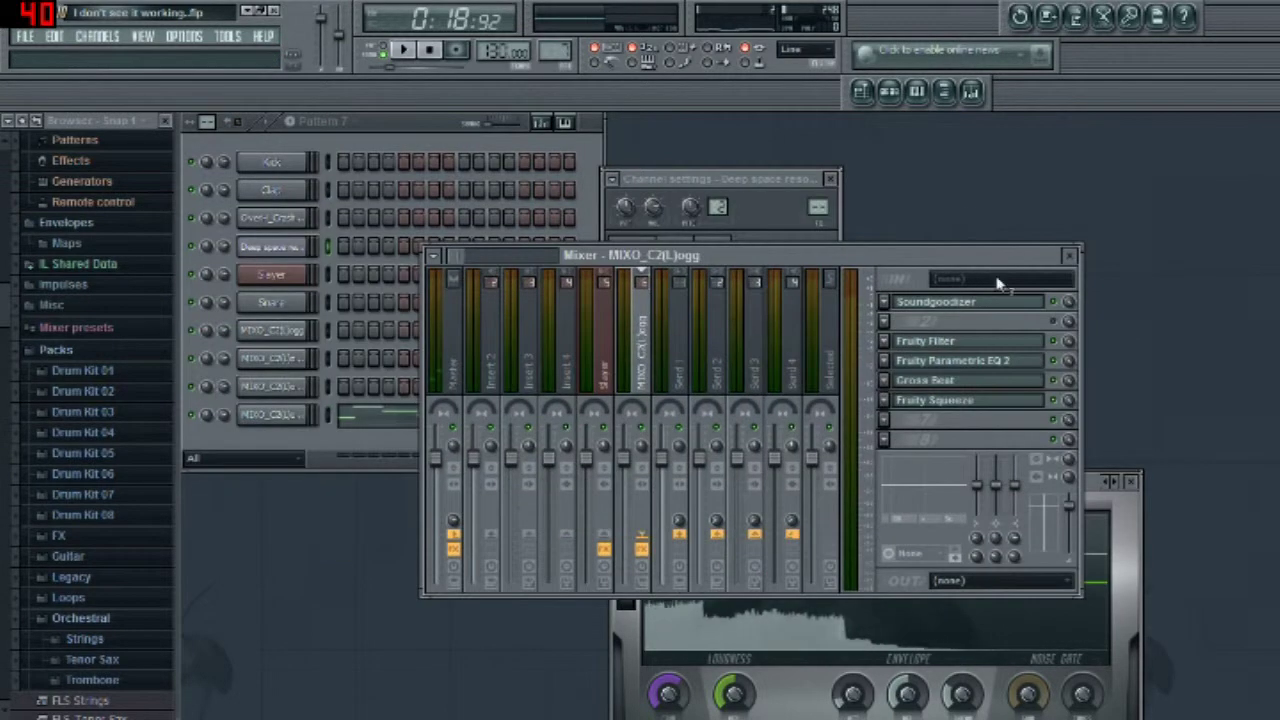
{"action": "left_click", "coordinate": [1015, 302]}
{"action": "key", "text": "space"}
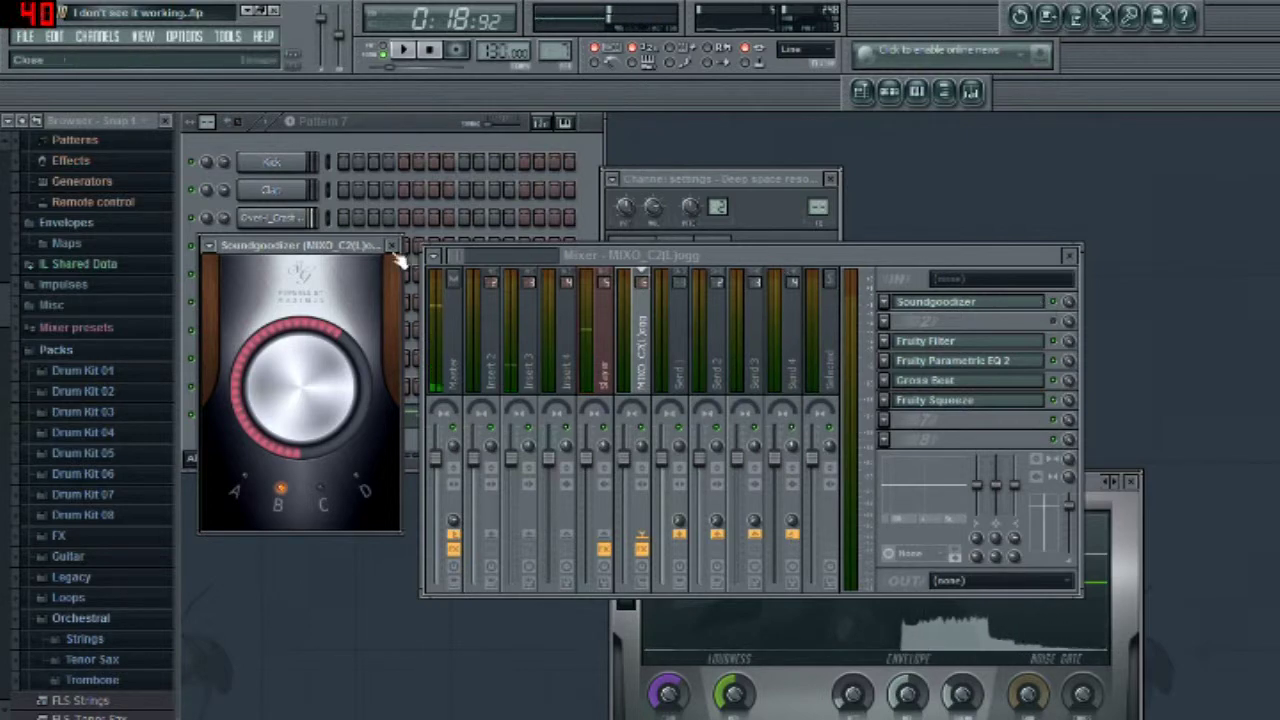
{"action": "left_click", "coordinate": [392, 245]}
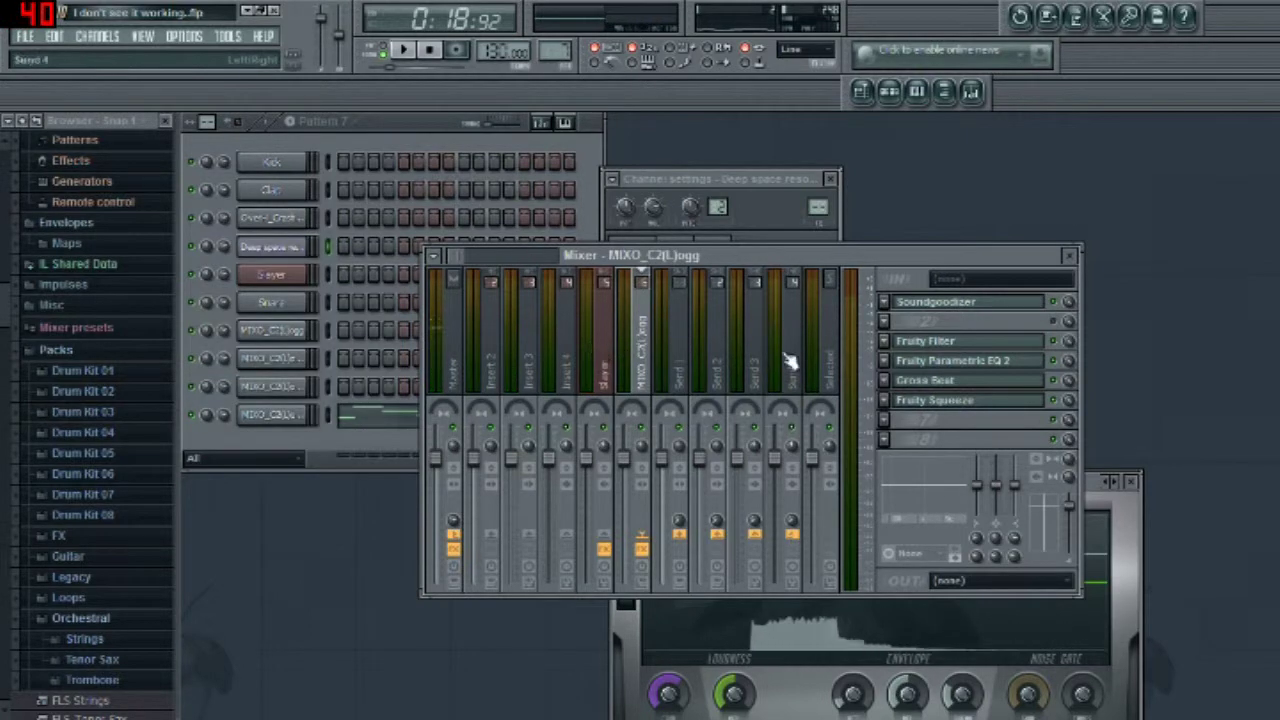
Assign the Deep space resonance channel to a free mixer track.
{"action": "left_click", "coordinate": [747, 177]}
{"action": "left_click", "coordinate": [613, 180]}
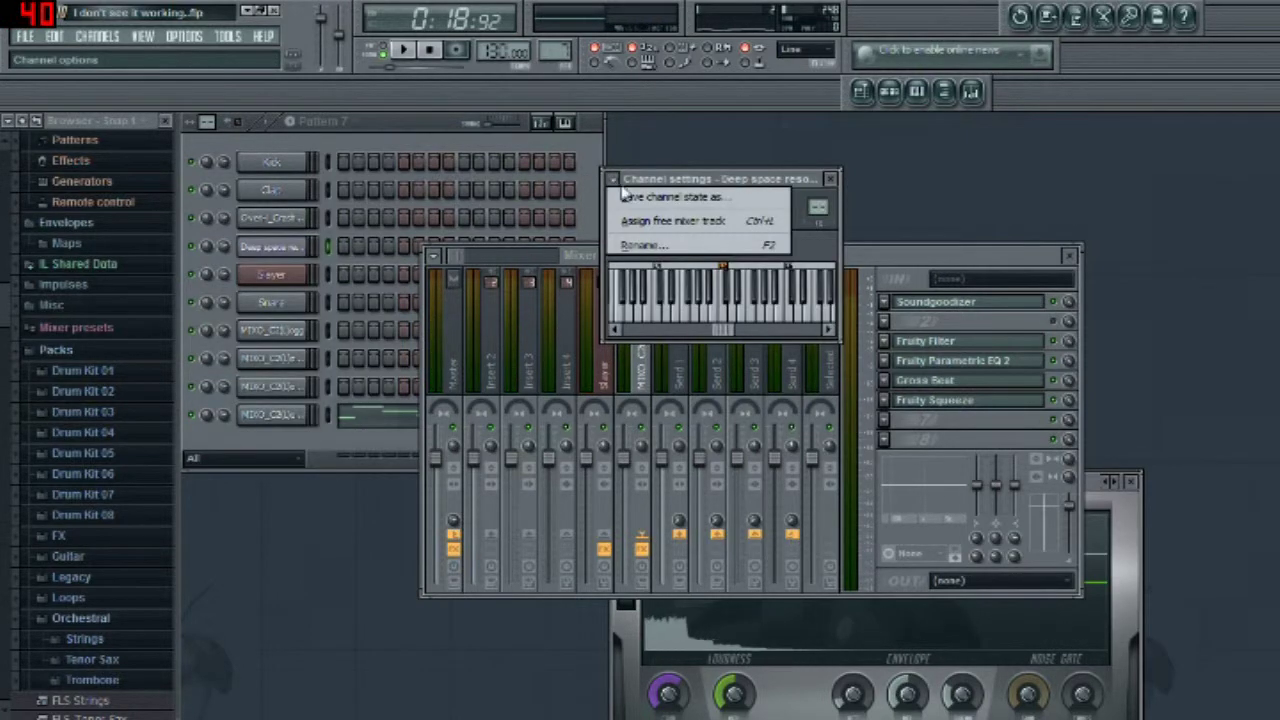
{"action": "left_click", "coordinate": [645, 235]}
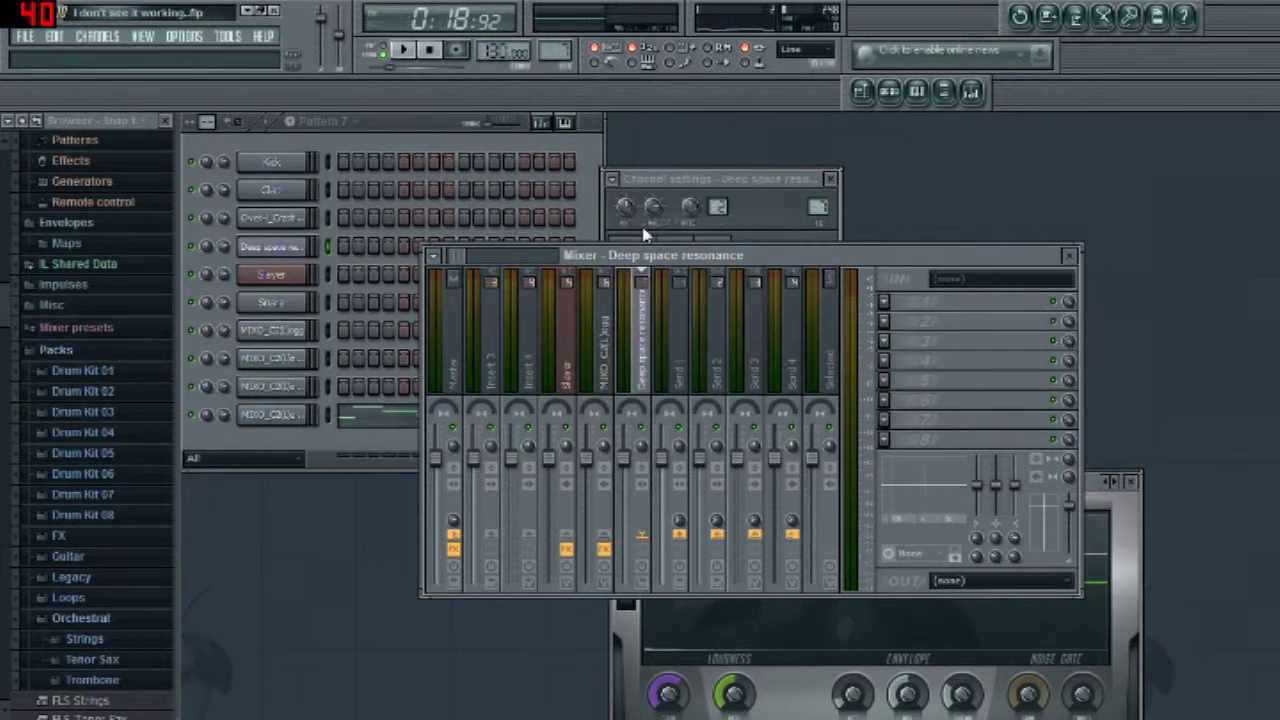
Load Soundgoodizer into the first effect slot of the Deep space resonance mixer track.
{"action": "left_click", "coordinate": [900, 316]}
{"action": "mouse_move", "coordinate": [905, 322]}
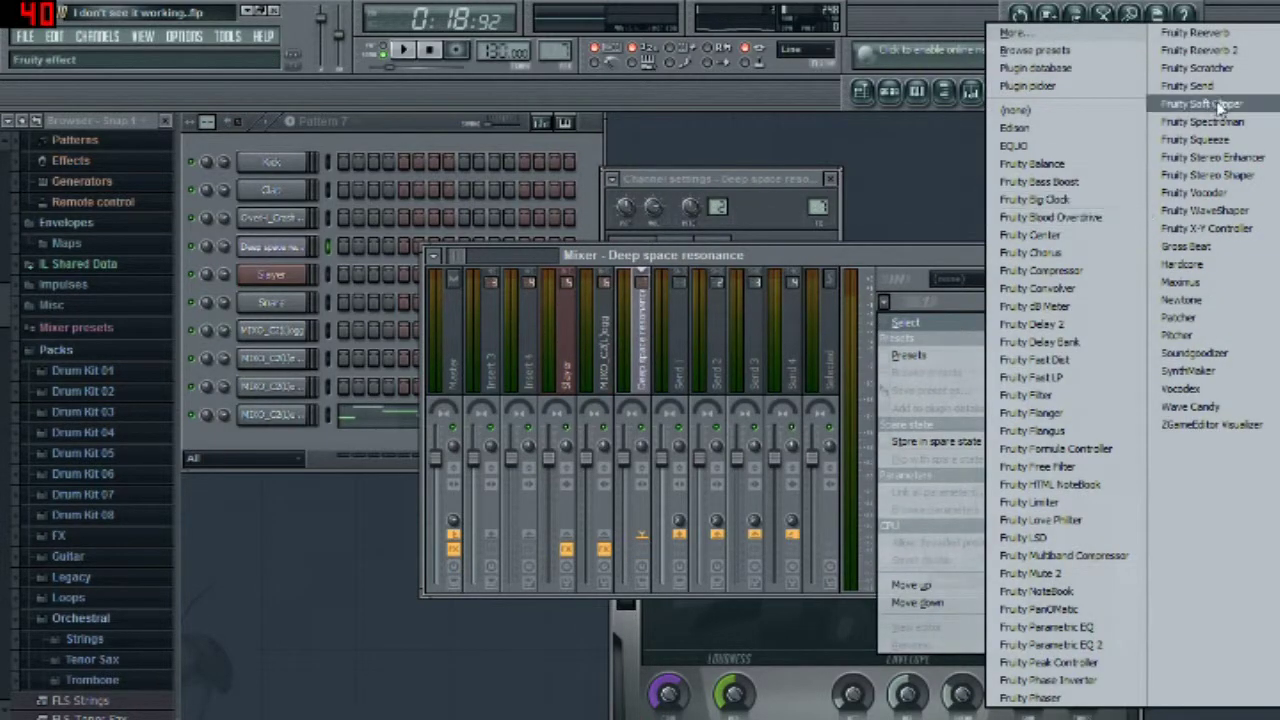
{"action": "left_click", "coordinate": [1197, 355]}
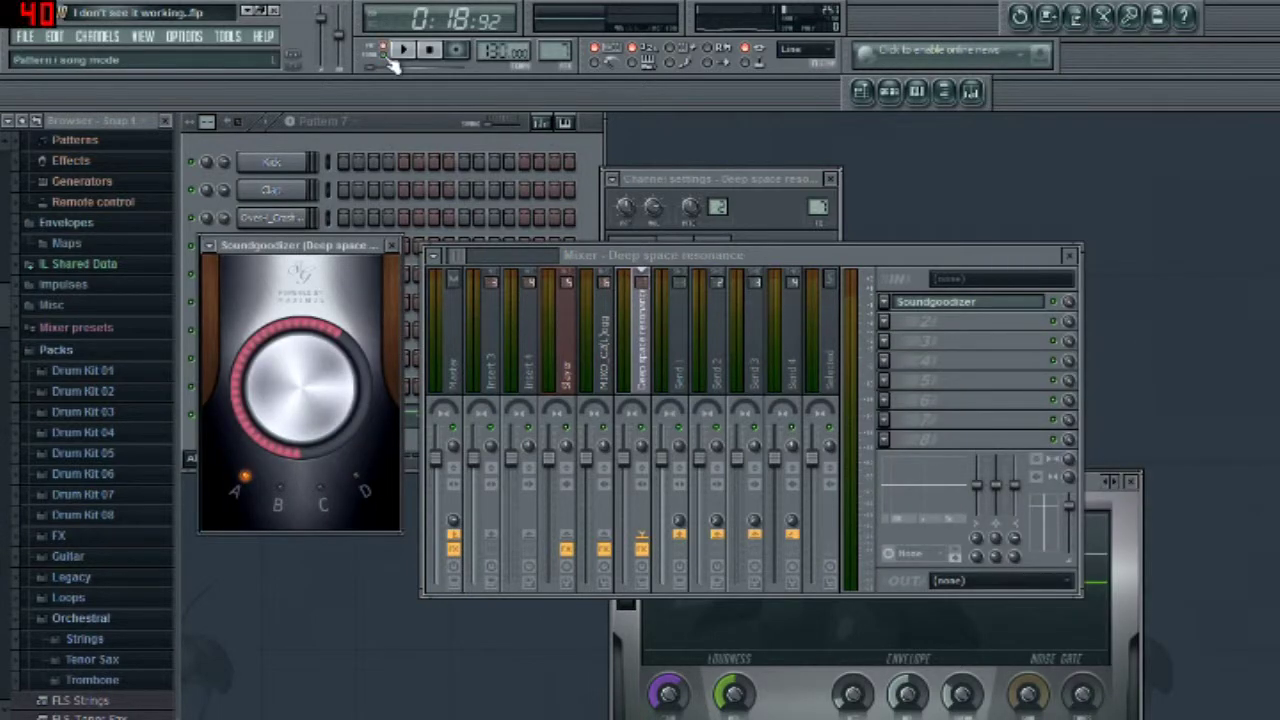
Play the pattern while comparing the Soundgoodizer modes B, C and D, finishing on mode A.
{"action": "key", "text": "space"}
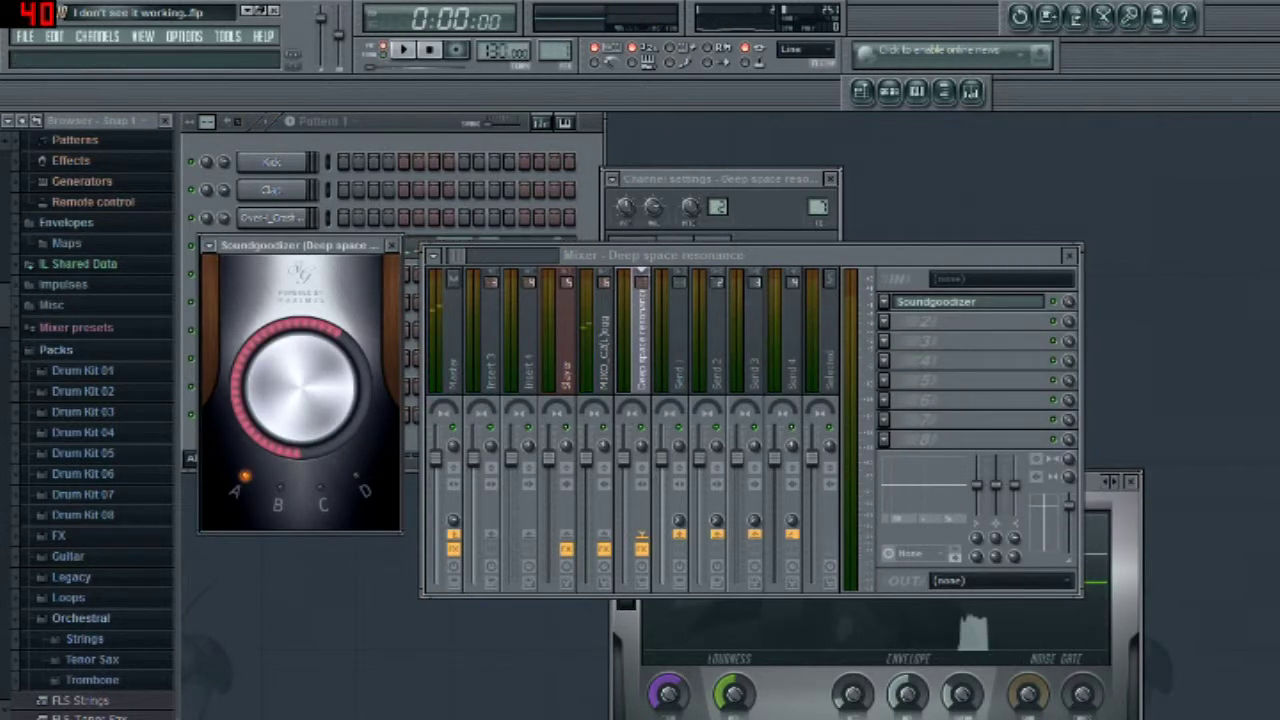
{"action": "key", "text": "space"}
{"action": "left_click", "coordinate": [282, 482]}
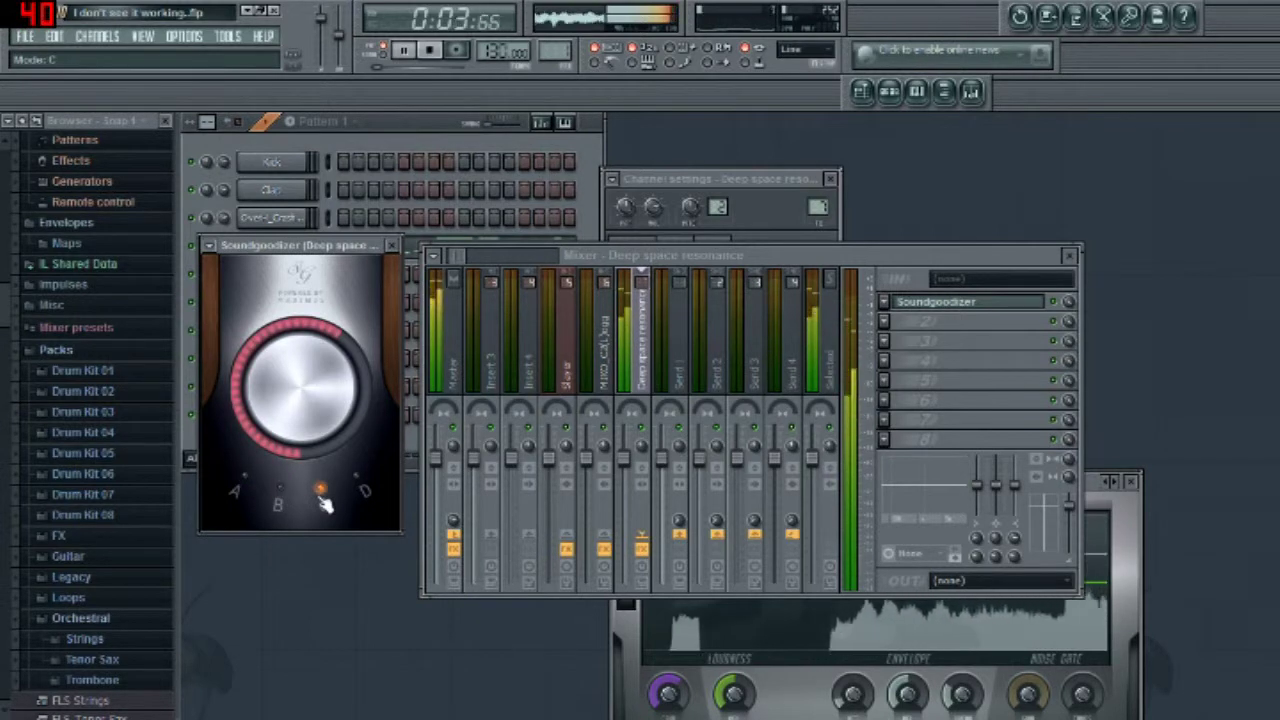
{"action": "left_click", "coordinate": [363, 489]}
{"action": "left_click", "coordinate": [240, 490]}
{"action": "key", "text": "space"}
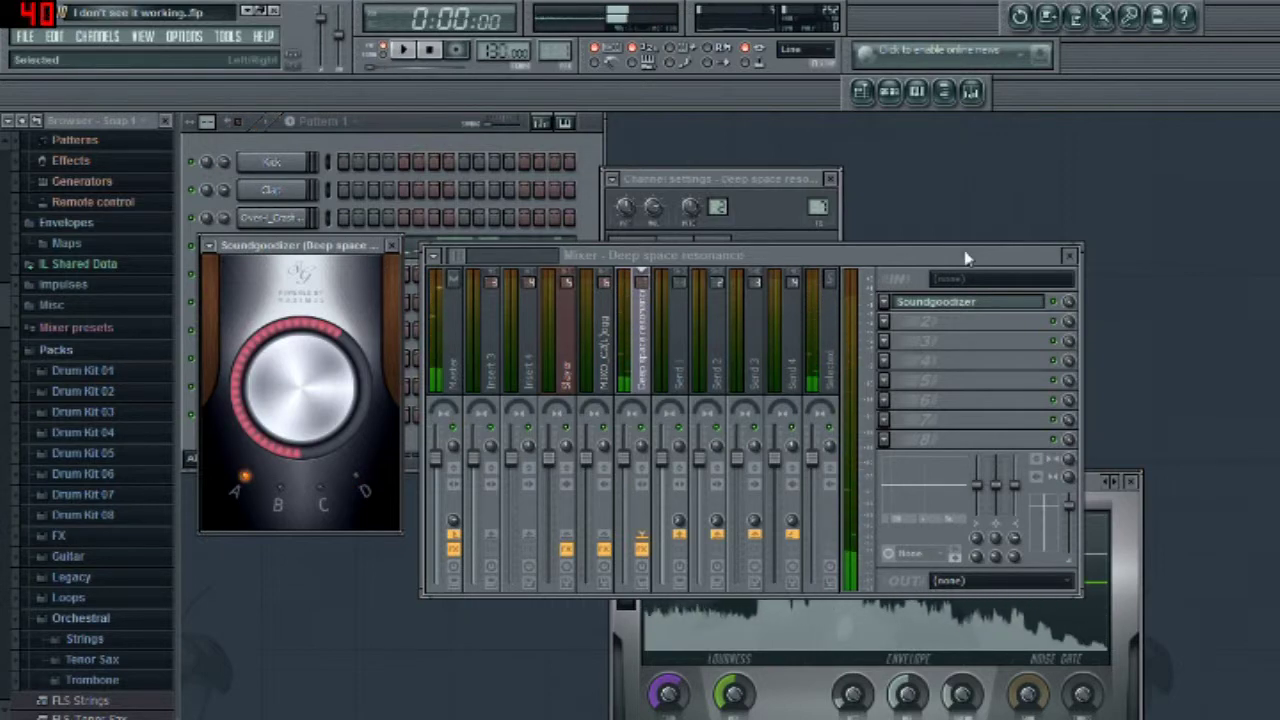
Play the song from just before bar 5 and adjust the volume multiplier in the Deep space resonance channel's miscellaneous settings.
{"action": "left_click", "coordinate": [861, 91]}
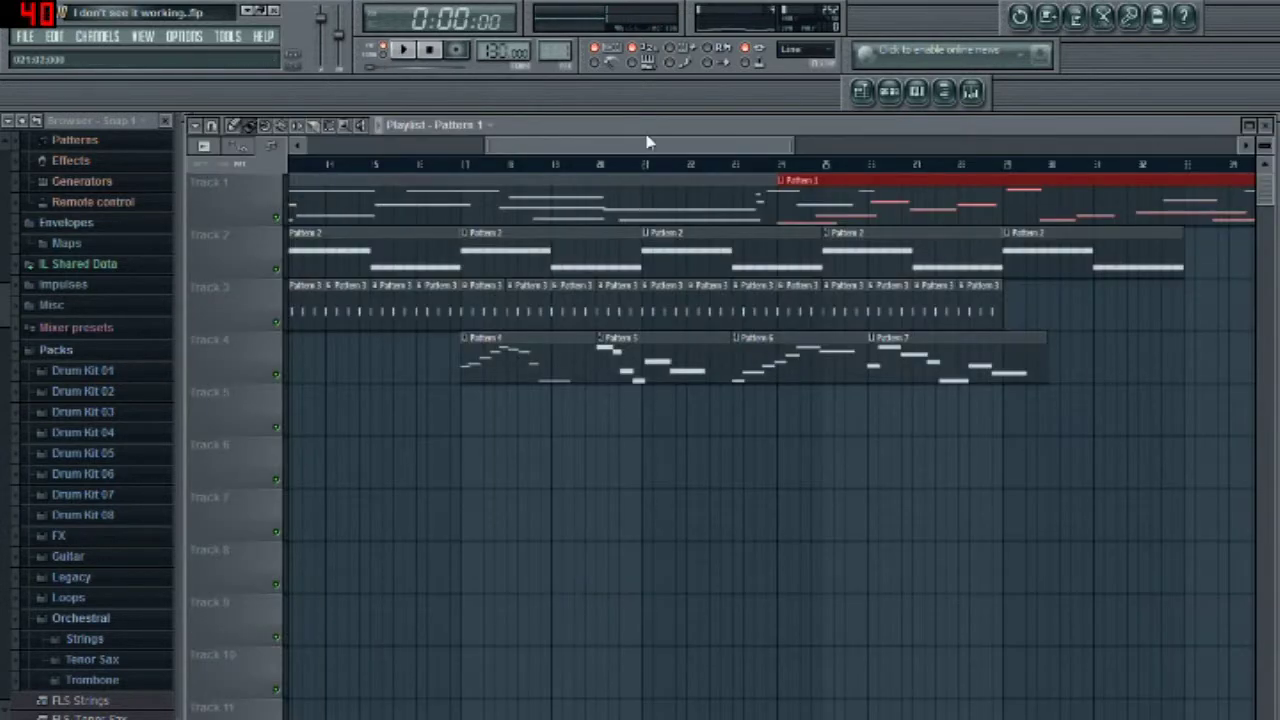
{"action": "left_click_drag", "start_coordinate": [646, 142], "coordinate": [365, 126]}
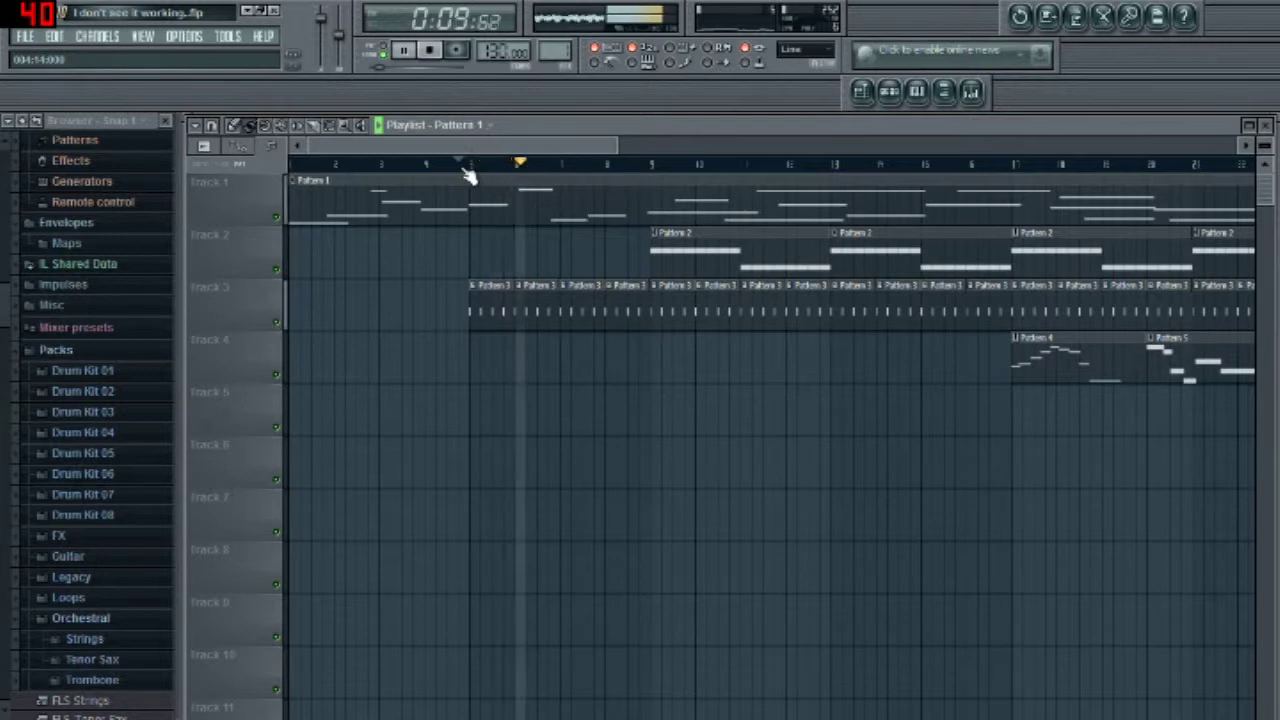
{"action": "key", "text": "F5"}
{"action": "left_click", "coordinate": [766, 238]}
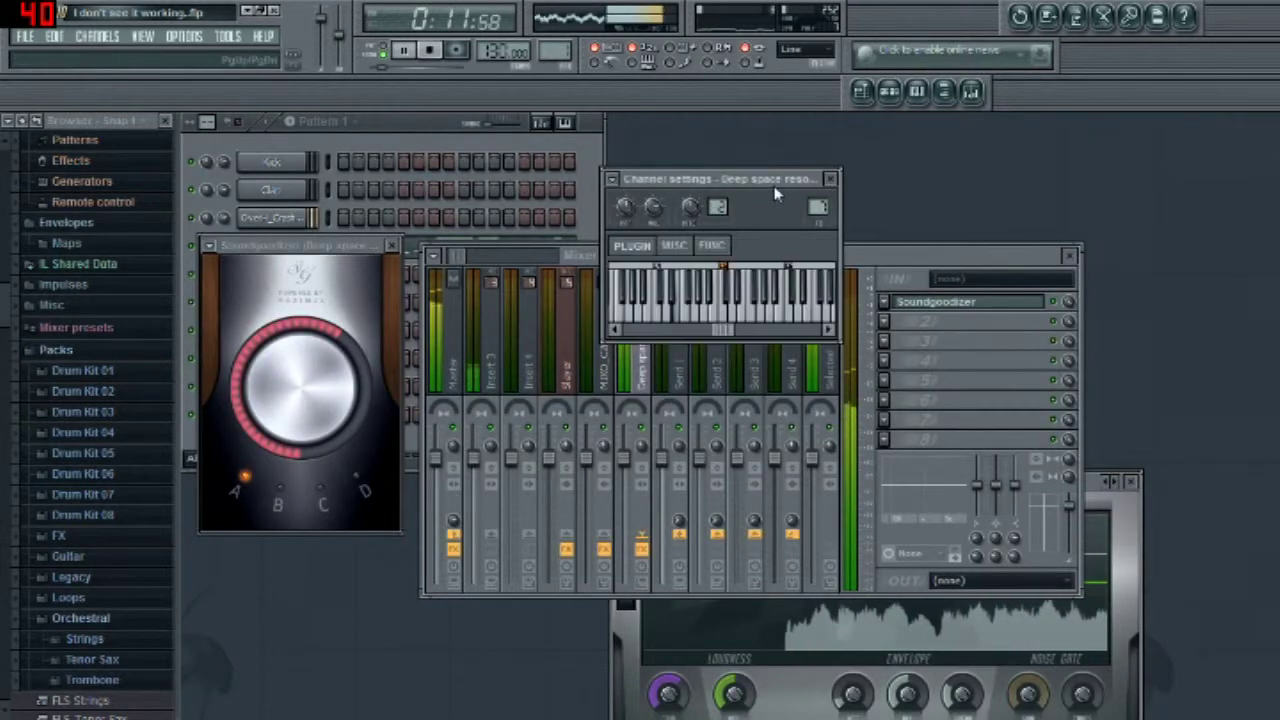
{"action": "left_click", "coordinate": [674, 245]}
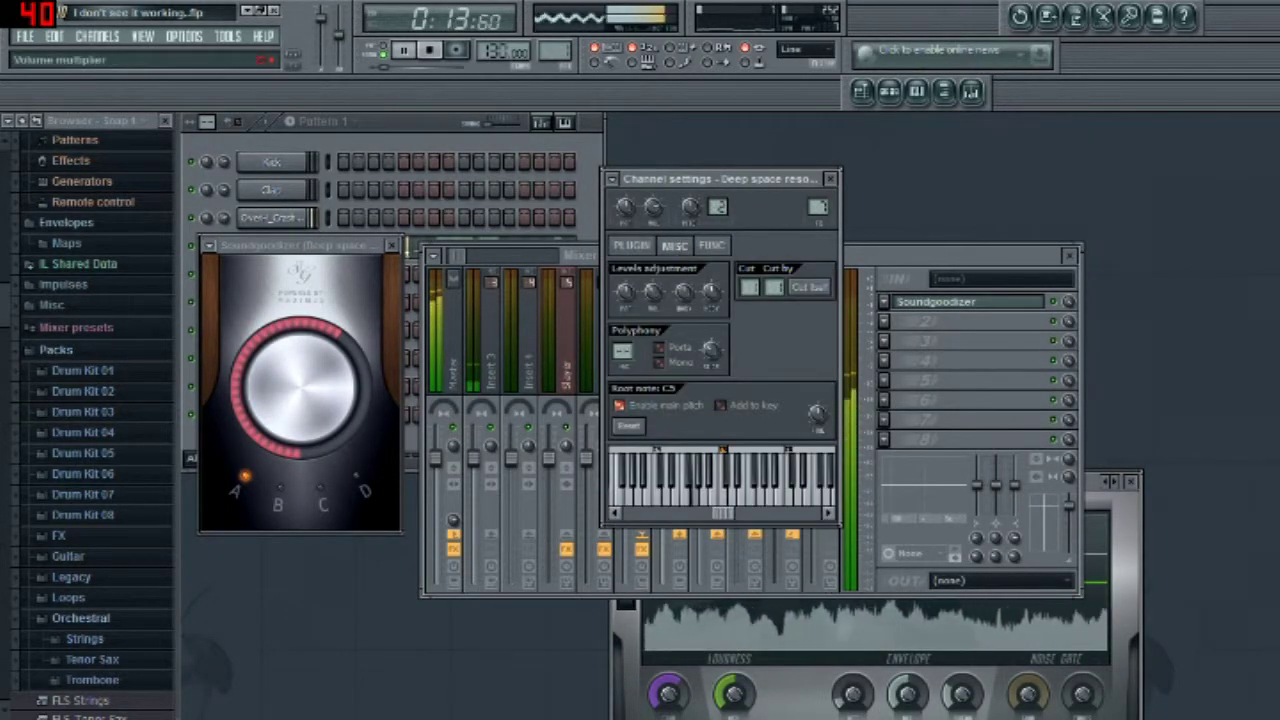
{"action": "left_click_drag", "start_coordinate": [653, 294], "coordinate": [653, 306]}
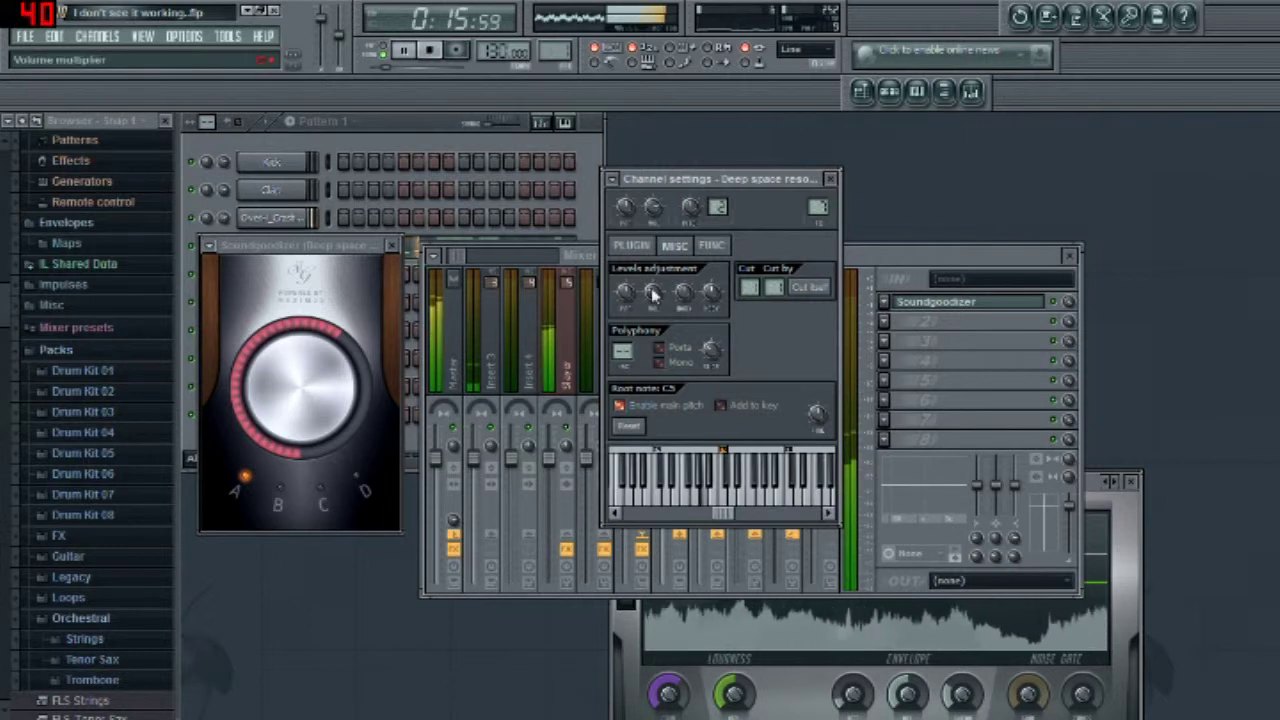
Stop playback and extend the row of Pattern 3 clips on Track 3 up to bar 33, removing the surplus clips.
{"action": "left_click", "coordinate": [866, 94]}
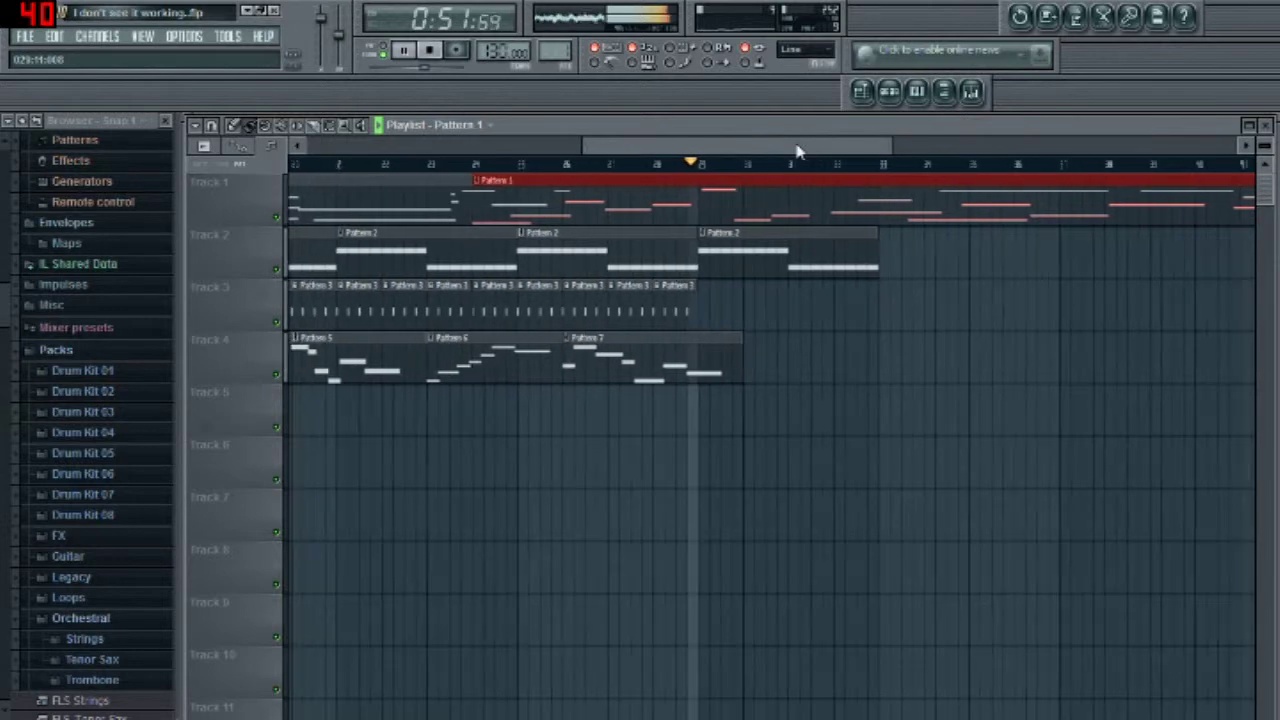
{"action": "key", "text": "space"}
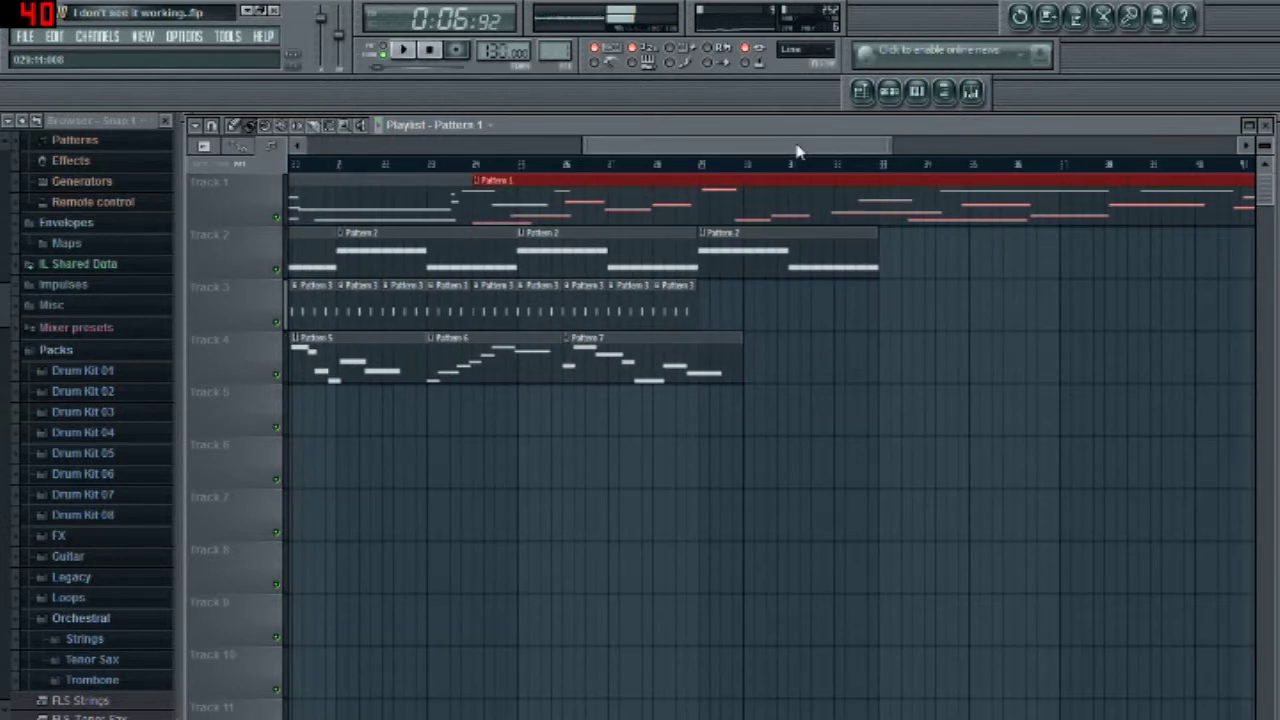
{"action": "left_click", "coordinate": [660, 314]}
{"action": "left_click_drag", "start_coordinate": [695, 314], "coordinate": [968, 332]}
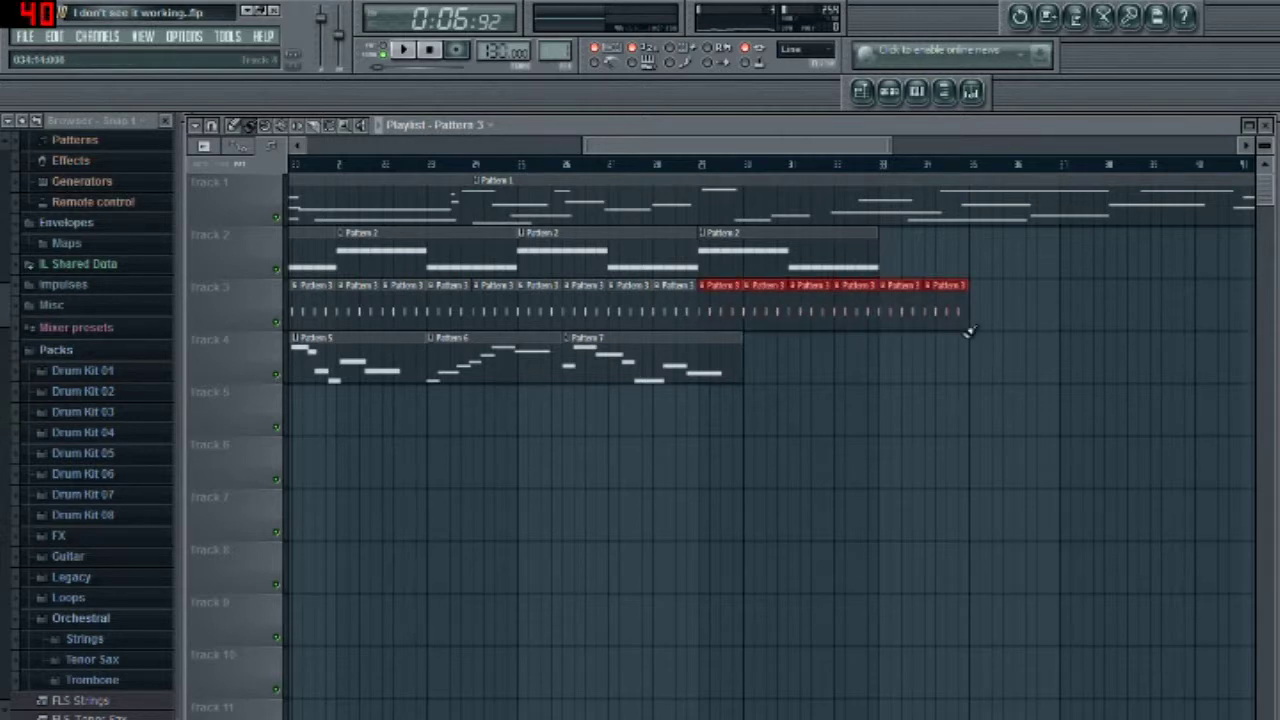
{"action": "right_click", "coordinate": [946, 316]}
{"action": "right_click", "coordinate": [903, 311]}
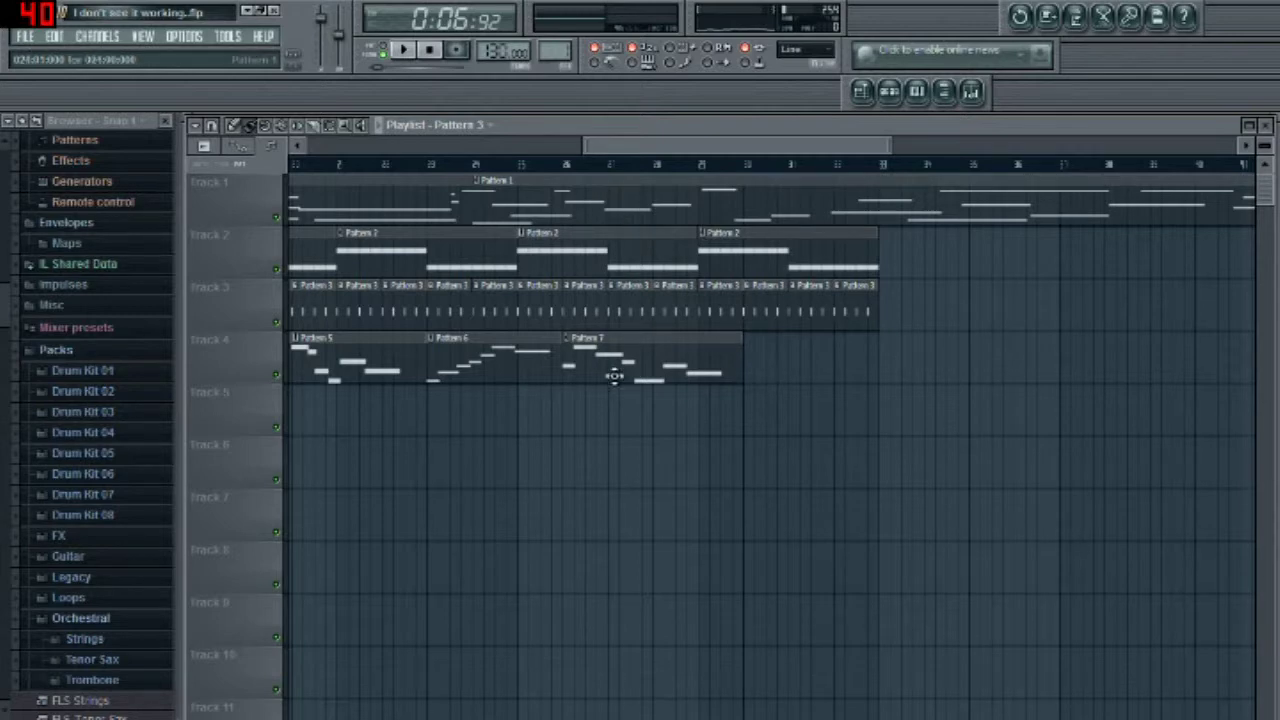
Audition the end of the arrangement around the Pattern 7 clip and the extended Pattern 3 clips.
{"action": "mouse_move", "coordinate": [790, 147]}
{"action": "left_mouse_down"}
{"action": "mouse_move", "coordinate": [709, 134]}
{"action": "mouse_move", "coordinate": [851, 149]}
{"action": "mouse_move", "coordinate": [806, 158]}
{"action": "left_mouse_up"}
{"action": "left_click", "coordinate": [677, 164]}
{"action": "left_click_drag", "start_coordinate": [740, 152], "coordinate": [652, 284]}
{"action": "left_click_drag", "start_coordinate": [437, 229], "coordinate": [683, 220]}
{"action": "left_click_drag", "start_coordinate": [709, 150], "coordinate": [786, 358]}
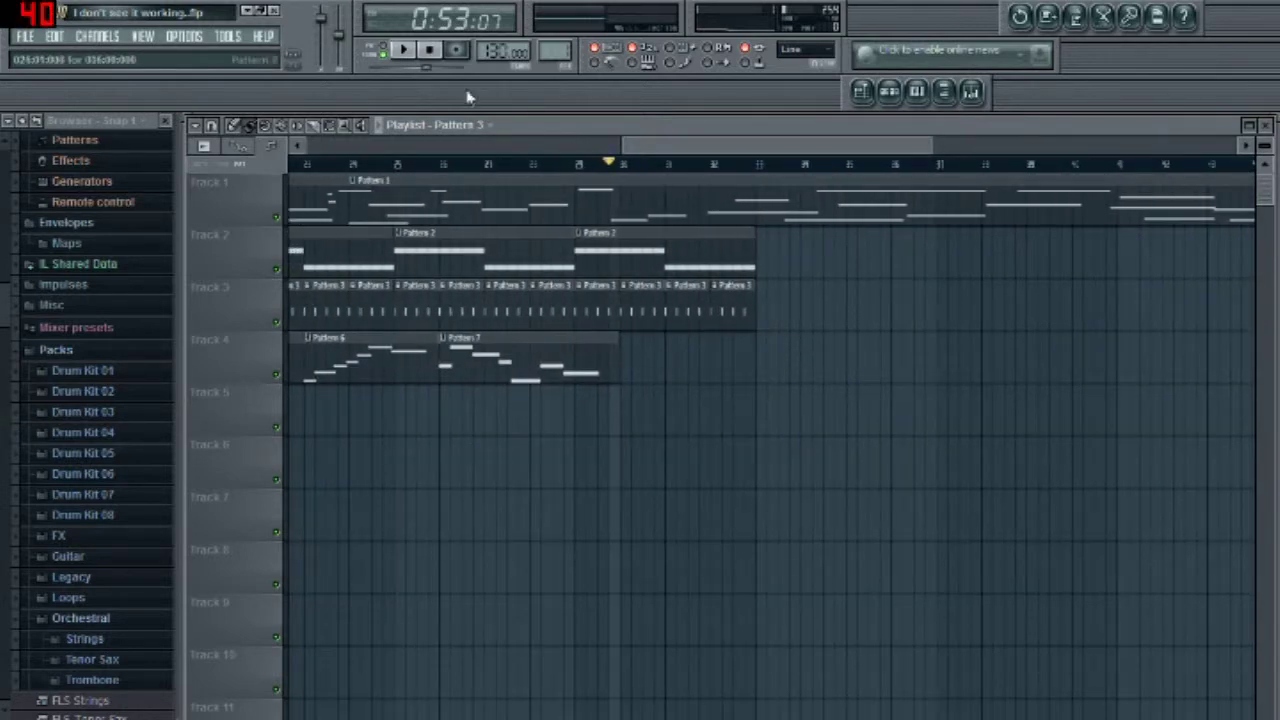
Play the song from bar 1, following it in the playlist into the Pattern 4 section, and close the playlist.
{"action": "left_click", "coordinate": [429, 52]}
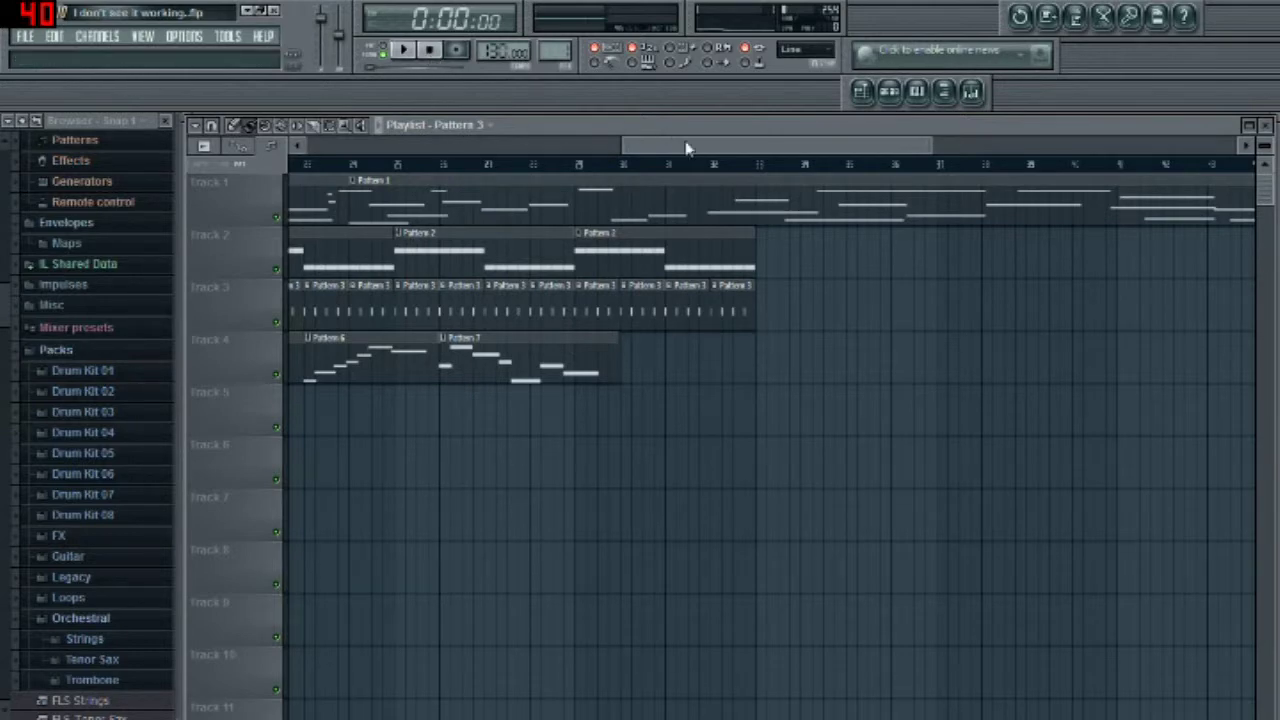
{"action": "left_click_drag", "start_coordinate": [697, 155], "coordinate": [300, 158]}
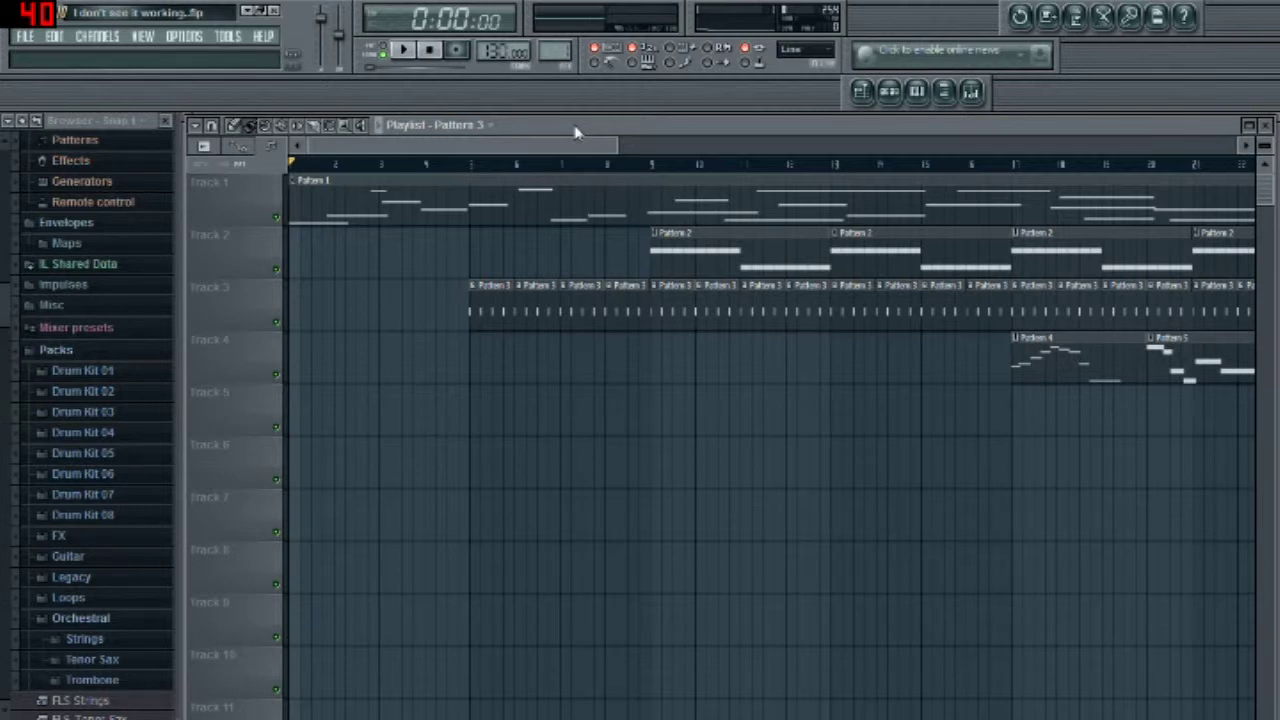
{"action": "key", "text": "space"}
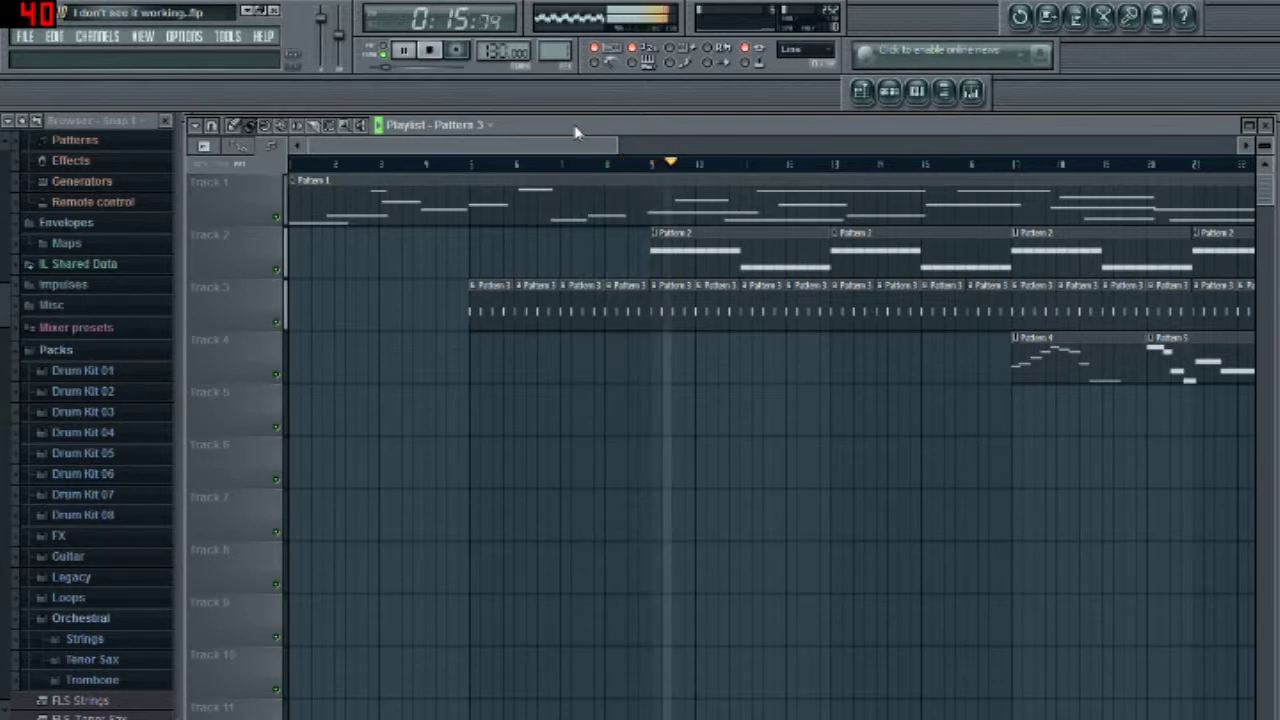
{"action": "left_click_drag", "start_coordinate": [542, 146], "coordinate": [576, 154]}
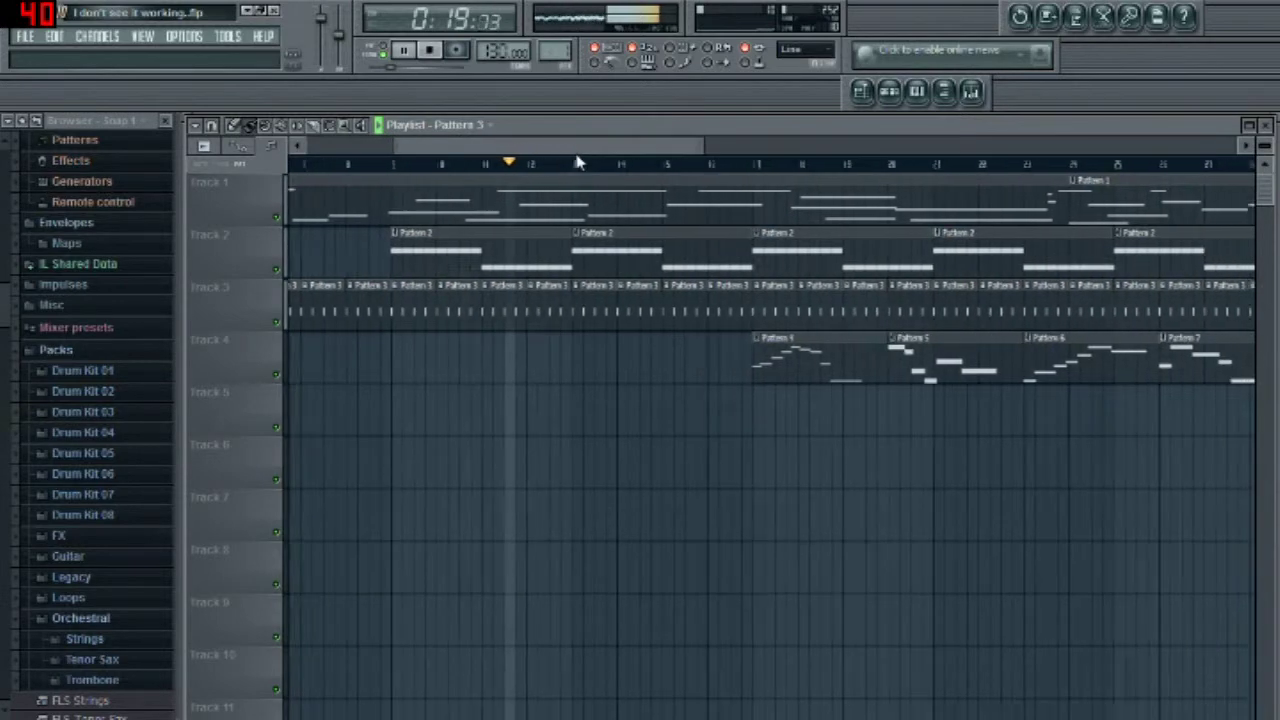
{"action": "left_click_drag", "start_coordinate": [576, 160], "coordinate": [657, 175]}
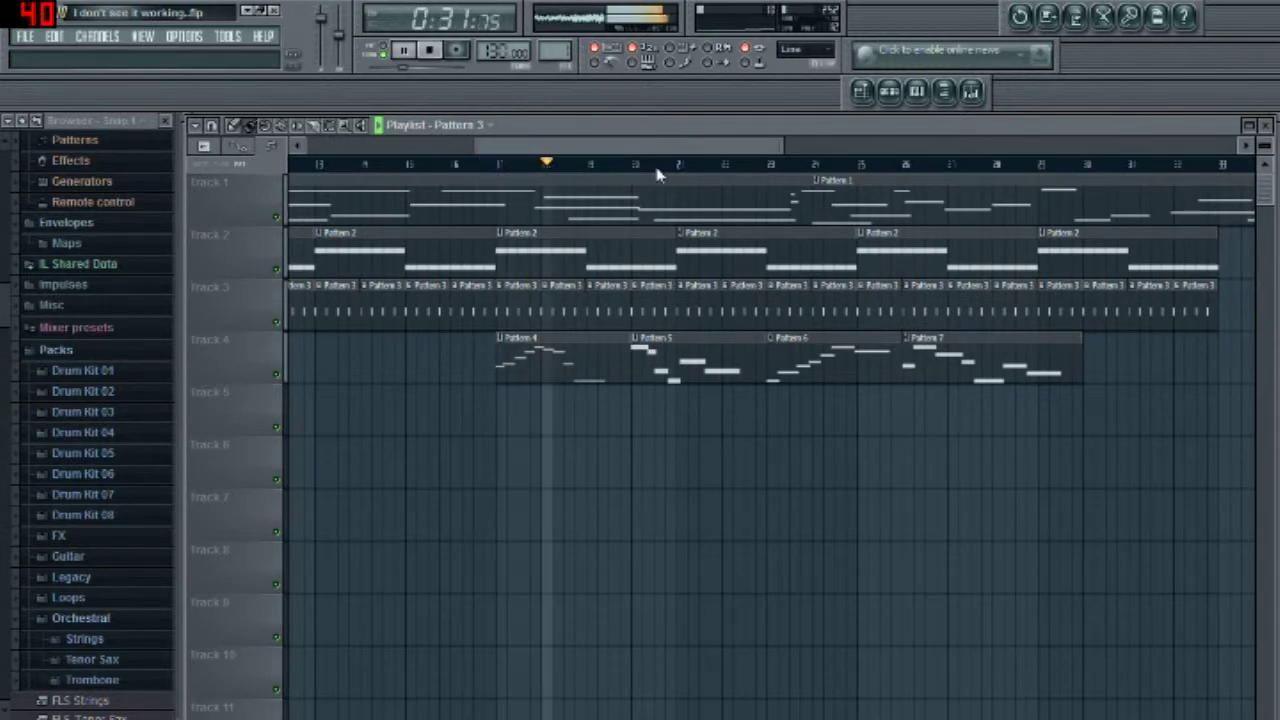
{"action": "left_click_drag", "start_coordinate": [657, 175], "coordinate": [686, 183]}
{"action": "key", "text": "space"}
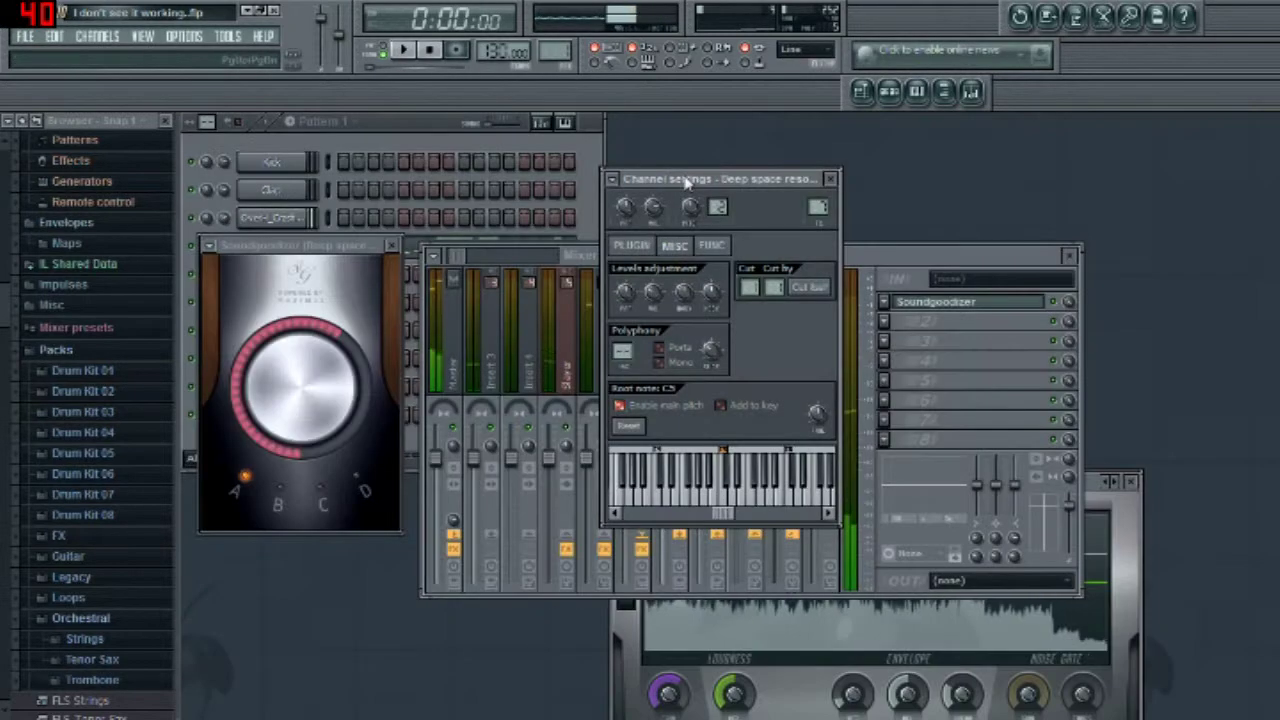
Close the Soundgoodizer, Deep space resonance channel settings and mixer windows.
{"action": "left_click", "coordinate": [391, 245]}
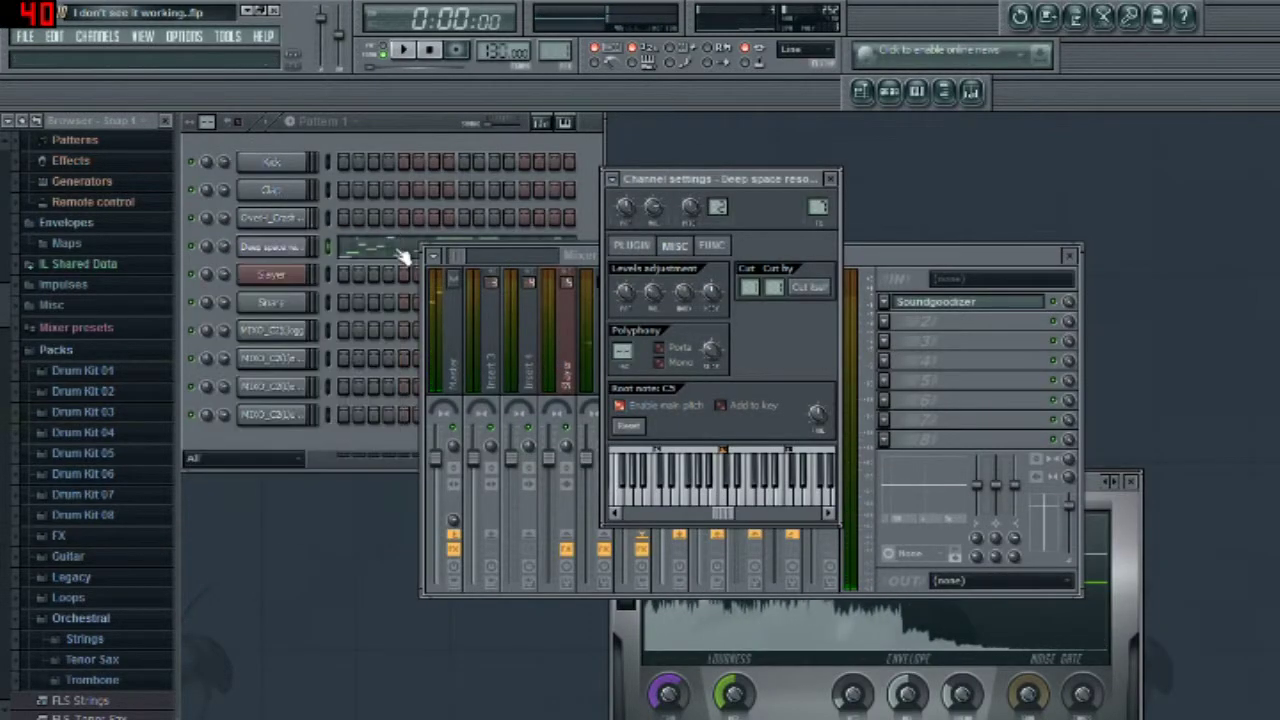
{"action": "left_click", "coordinate": [830, 178]}
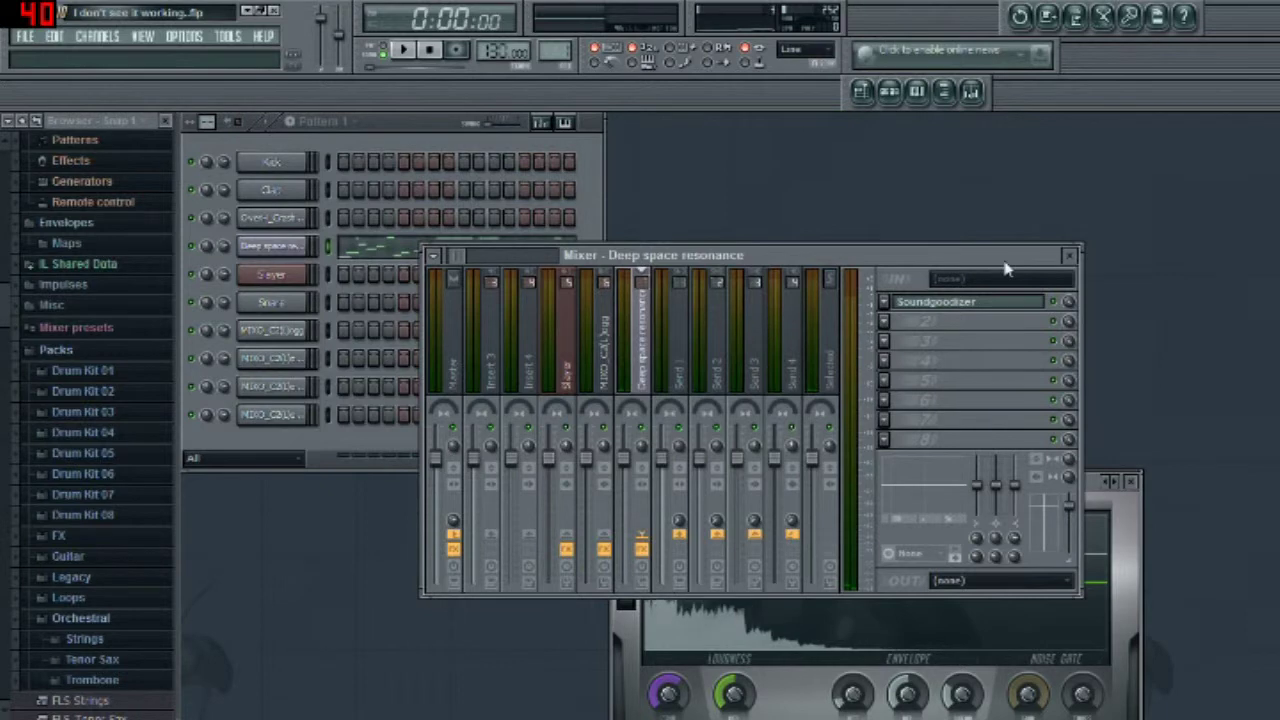
{"action": "left_click_drag", "start_coordinate": [1006, 265], "coordinate": [1072, 282]}
{"action": "left_click", "coordinate": [1136, 271]}
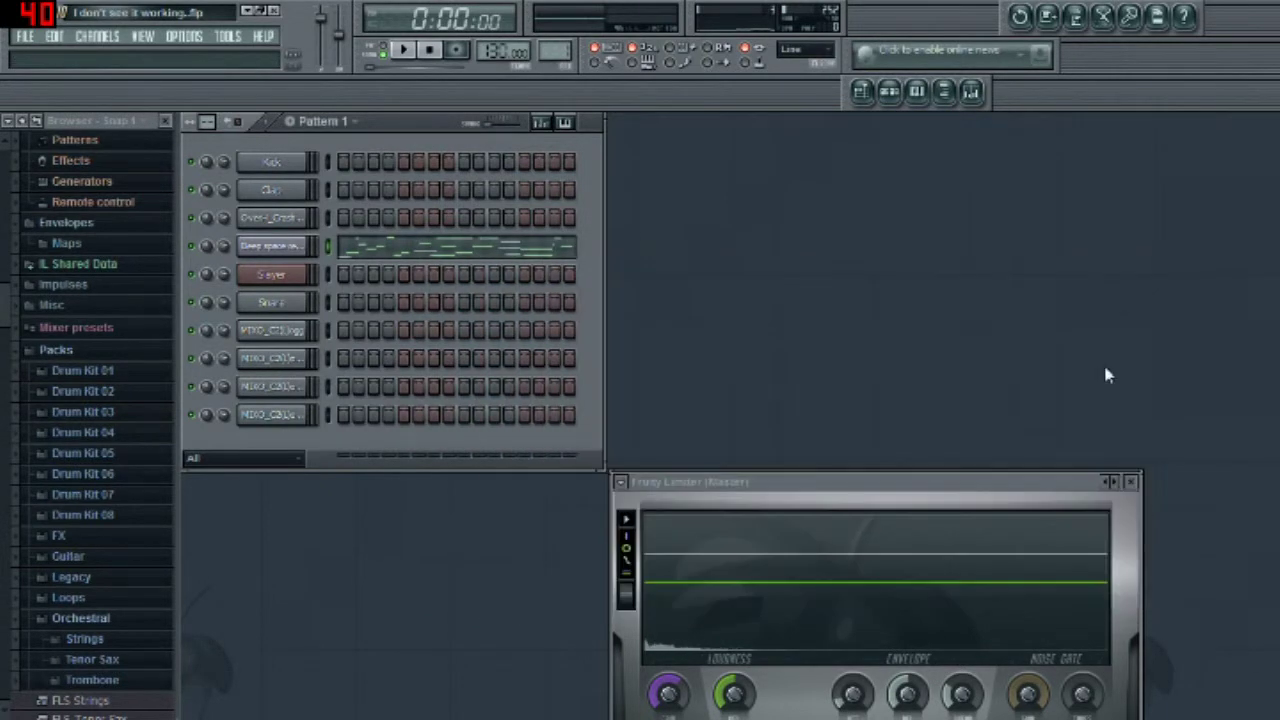
Reopen the mixer and place it beside the step sequencer, above the Fruity Limiter window.
{"action": "left_click", "coordinate": [150, 40]}
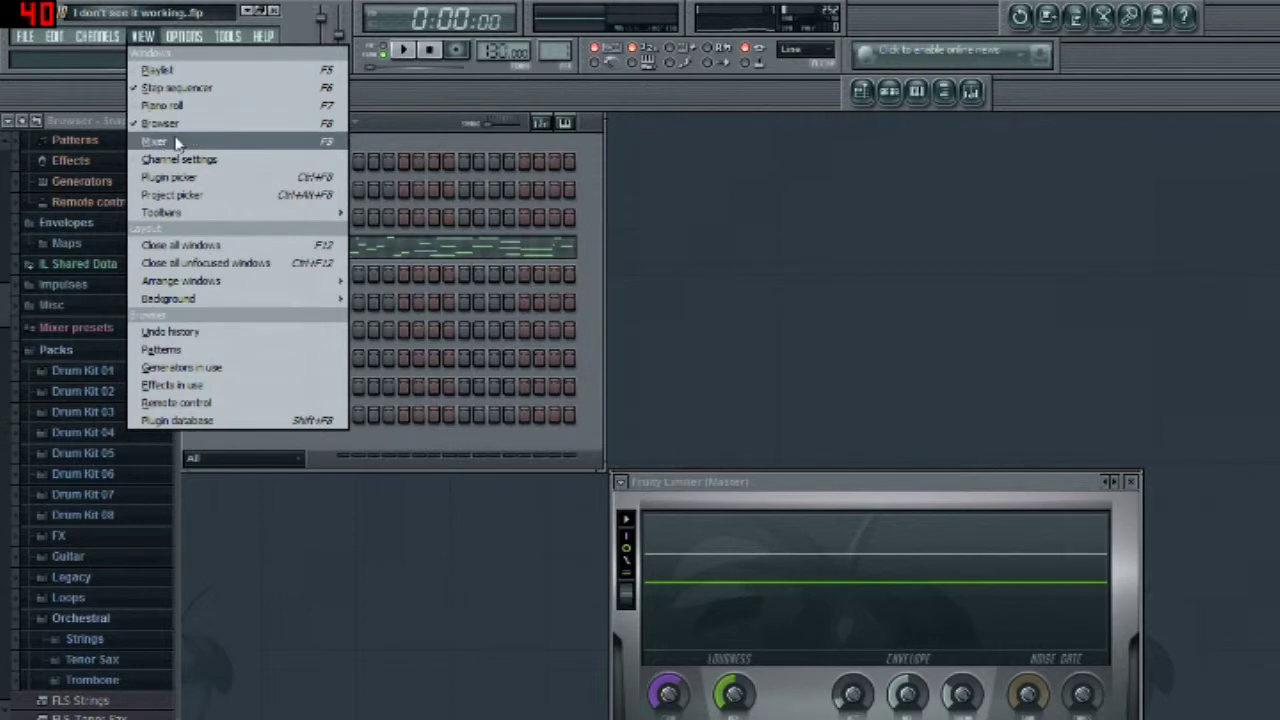
{"action": "left_click", "coordinate": [156, 141]}
{"action": "left_click_drag", "start_coordinate": [783, 280], "coordinate": [902, 132]}
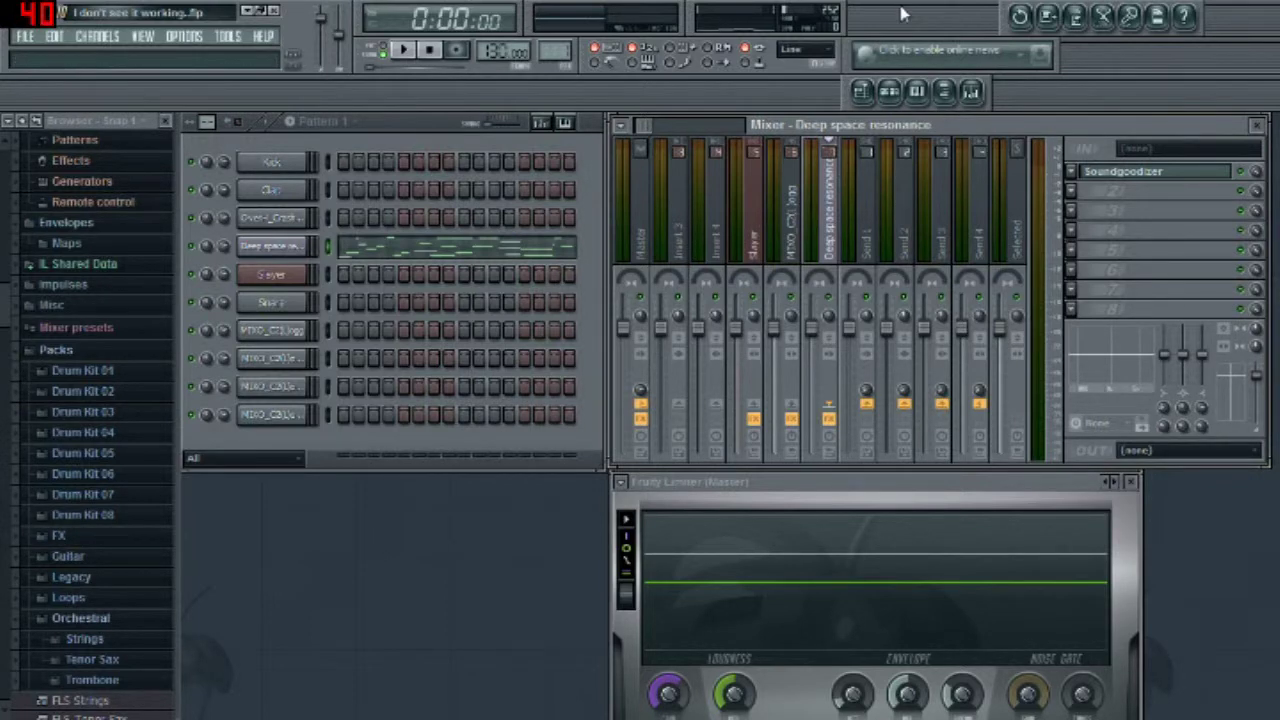
Open the playlist and audition the arrangement from just before bar 9, where Pattern 2 enters.
{"action": "left_click", "coordinate": [861, 92]}
{"action": "left_click_drag", "start_coordinate": [743, 146], "coordinate": [599, 165]}
{"action": "left_click", "coordinate": [488, 165]}
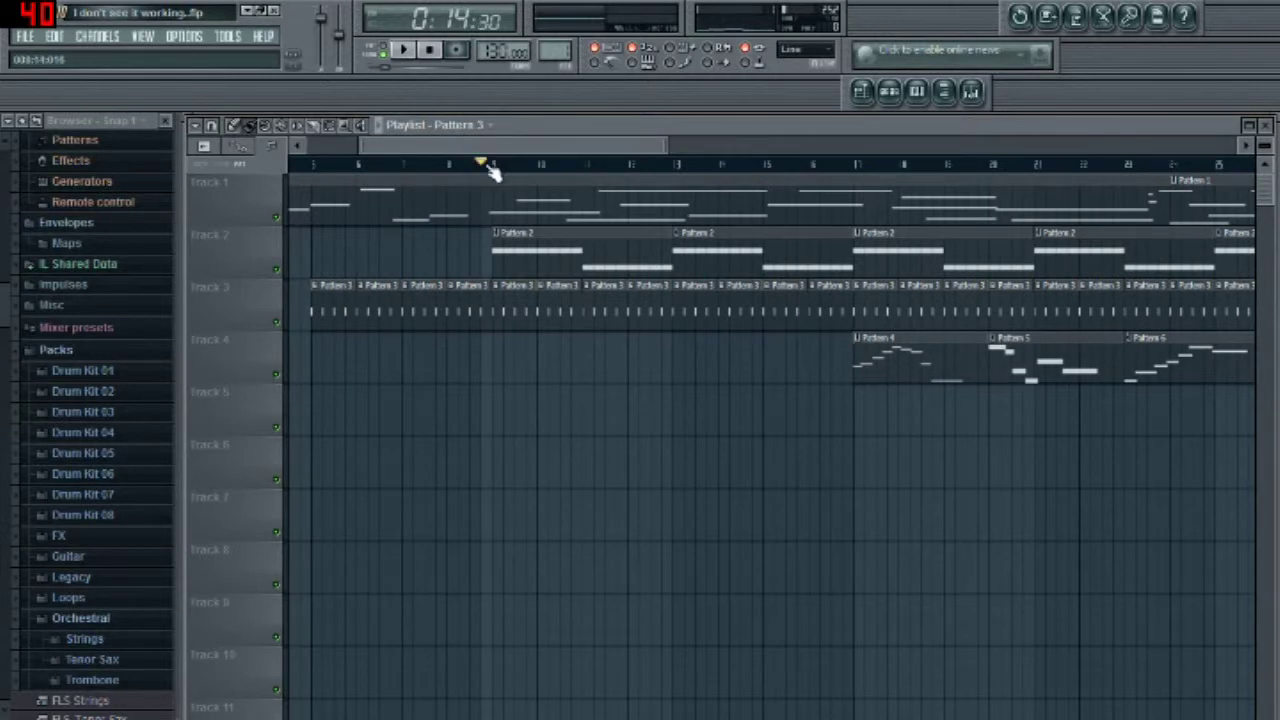
{"action": "key", "text": "space"}
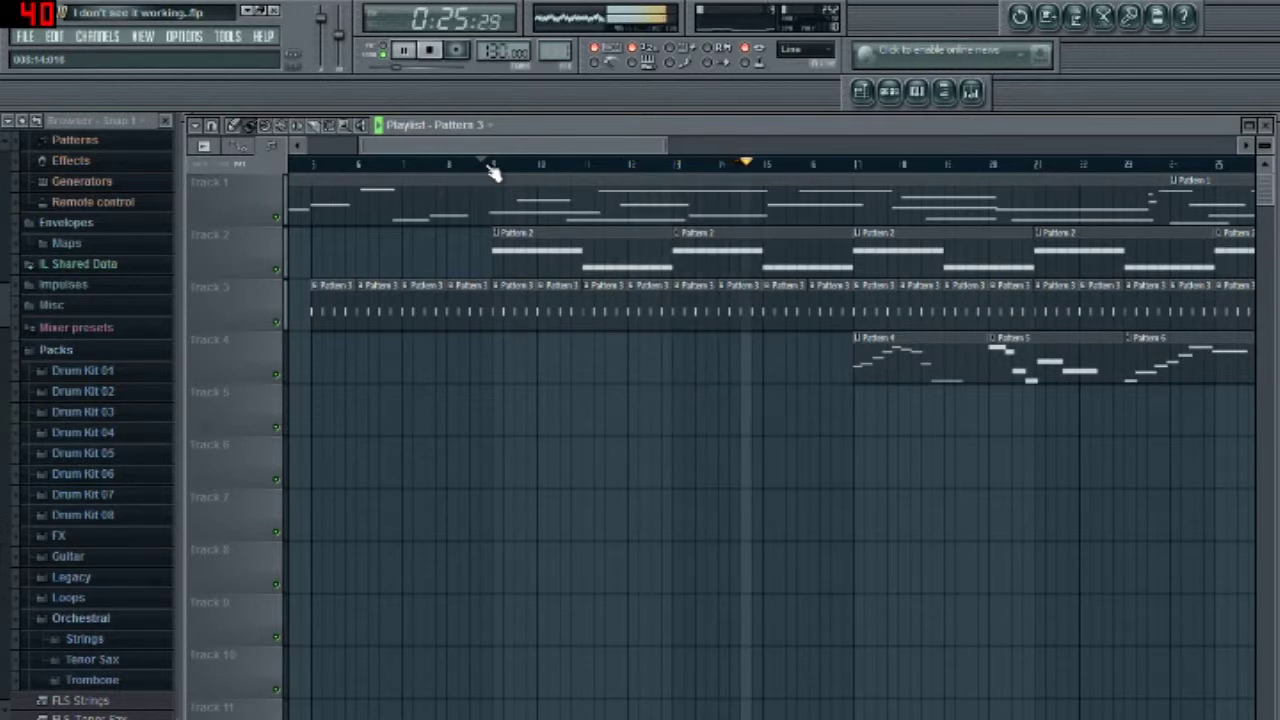
{"action": "key", "text": "space"}
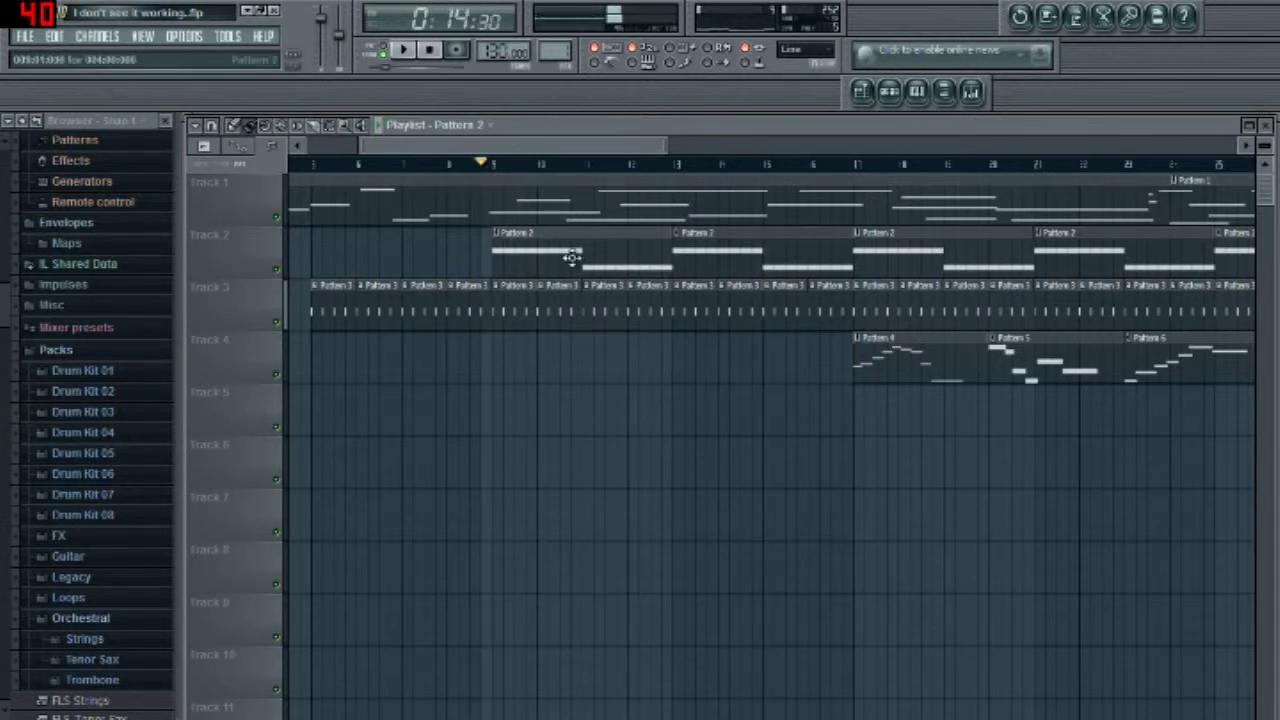
In Pattern 2's Slayer piano roll, delete the last C4 note and lengthen the preceding C4 note to fill the gap before A3.
{"action": "double_click", "coordinate": [571, 257]}
{"action": "right_click", "coordinate": [518, 355]}
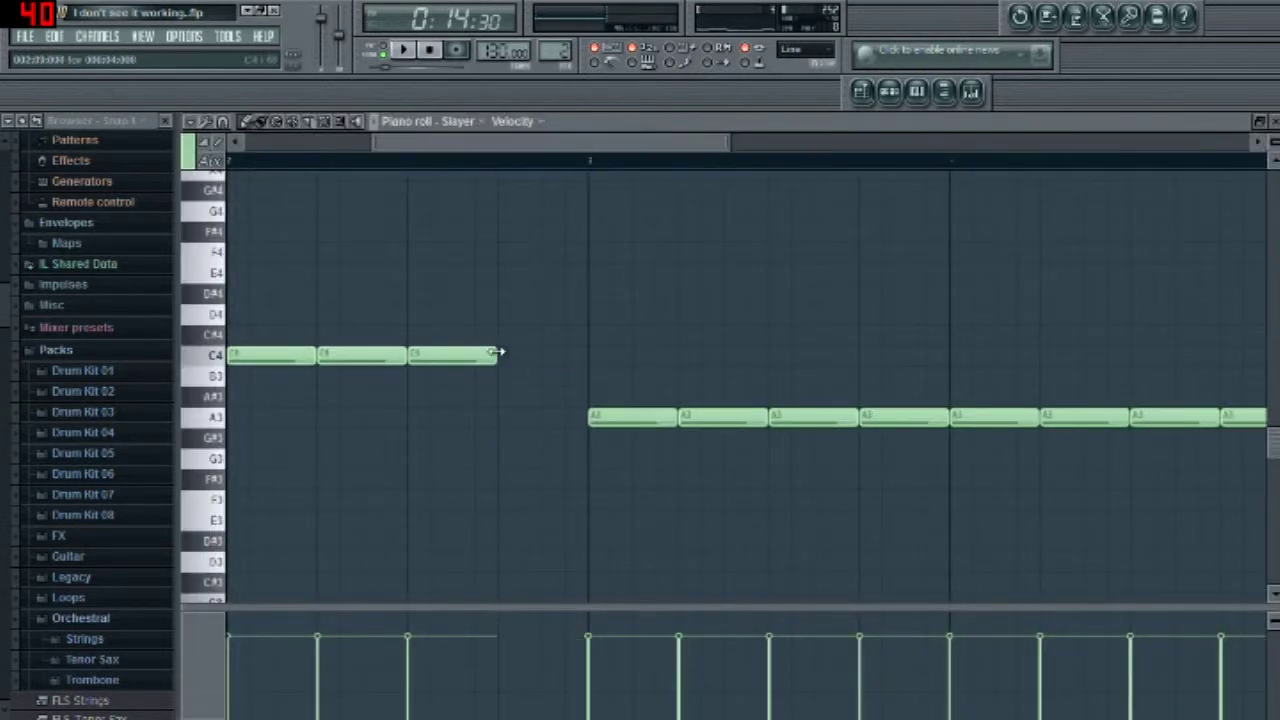
{"action": "left_click_drag", "start_coordinate": [497, 352], "coordinate": [579, 353]}
Close the piano roll and audition the edited Pattern 2 in the playlist from just before bar 9 into the Pattern 4 section.
{"action": "key", "text": "space"}
{"action": "key", "text": "Escape"}
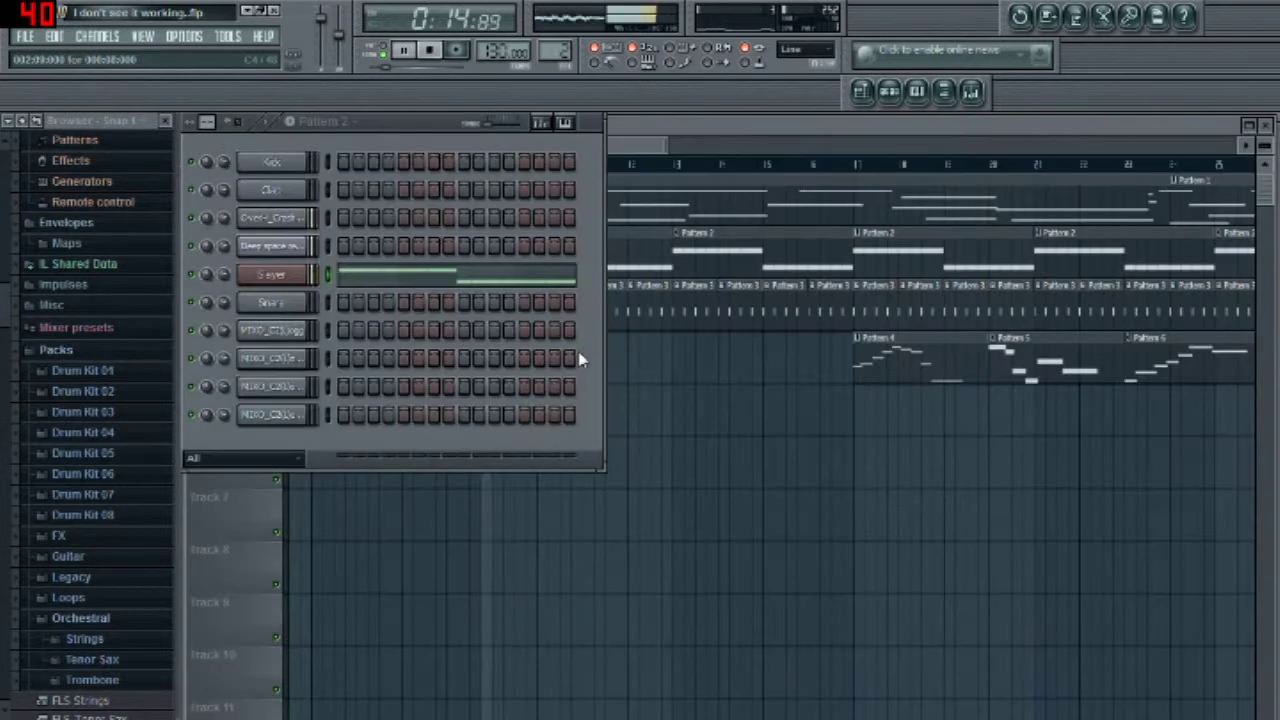
{"action": "left_click", "coordinate": [632, 152]}
{"action": "left_click_drag", "start_coordinate": [632, 152], "coordinate": [676, 152]}
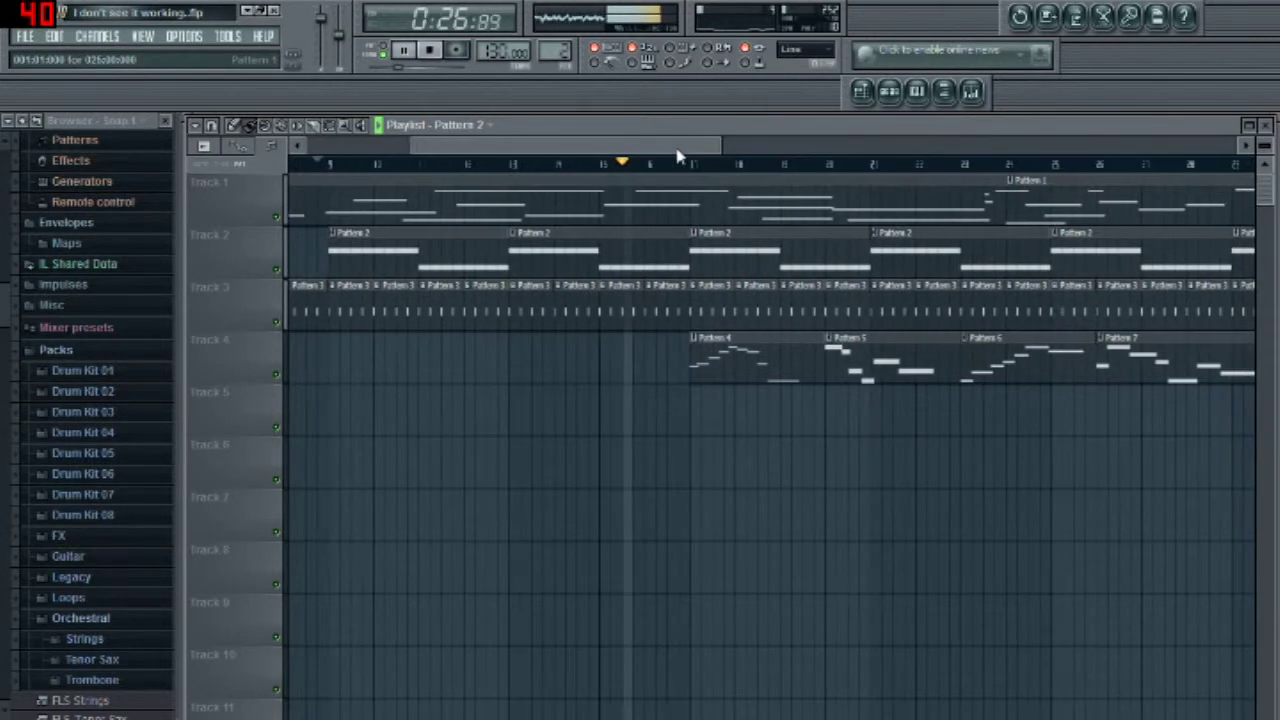
{"action": "left_click_drag", "start_coordinate": [590, 152], "coordinate": [633, 157]}
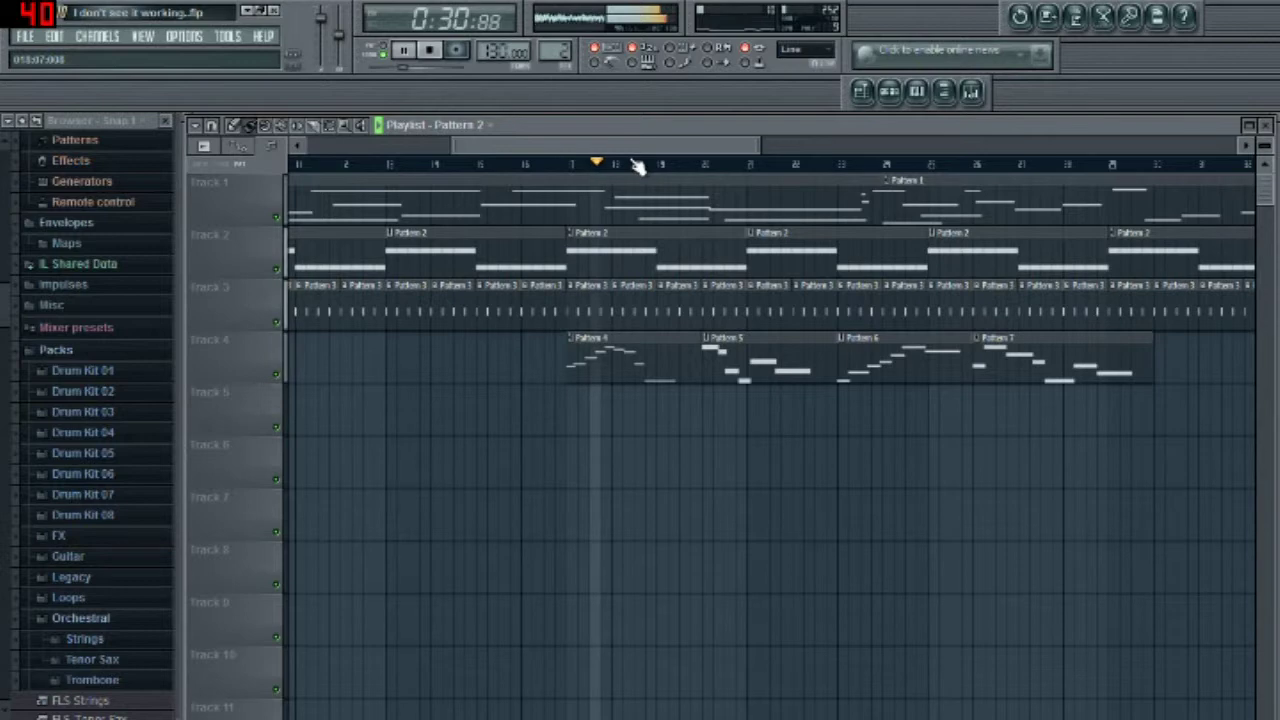
{"action": "key", "text": "space"}
Close the playlist and switch the step sequencer to Pattern 3.
{"action": "key", "text": "F5"}
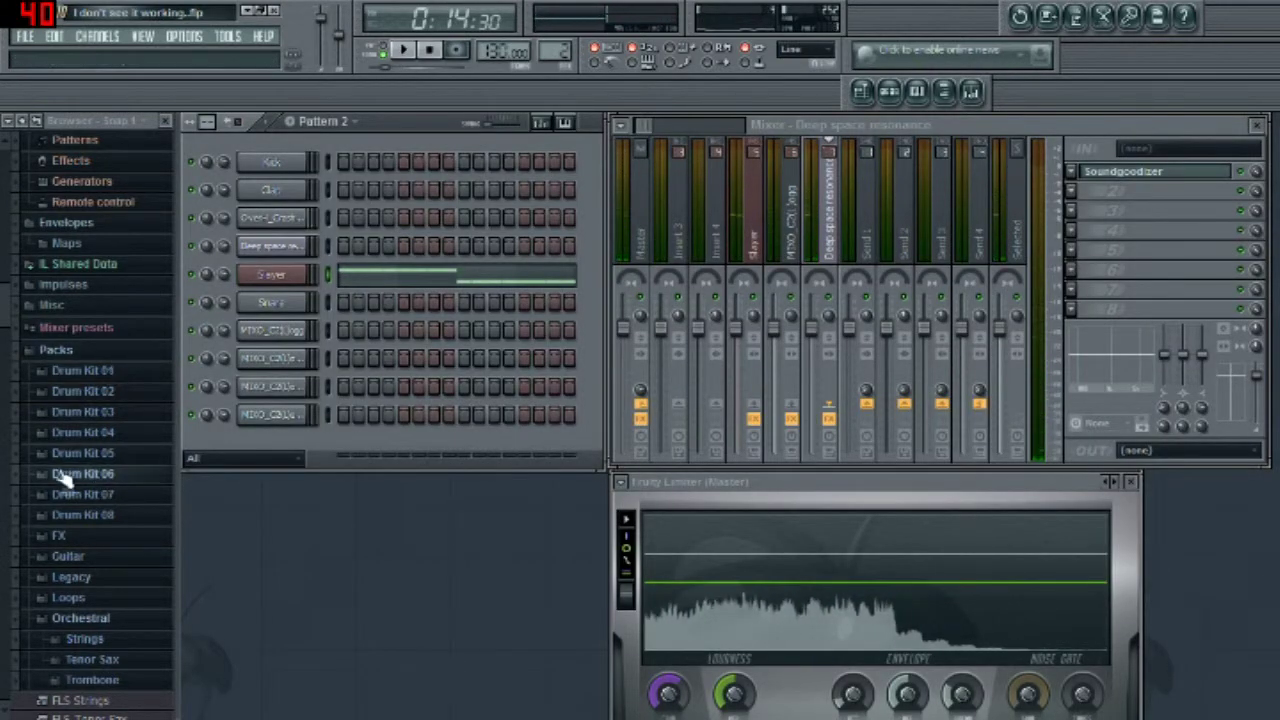
{"action": "key", "text": "KP_Add"}
{"action": "key", "text": "KP_Add"}
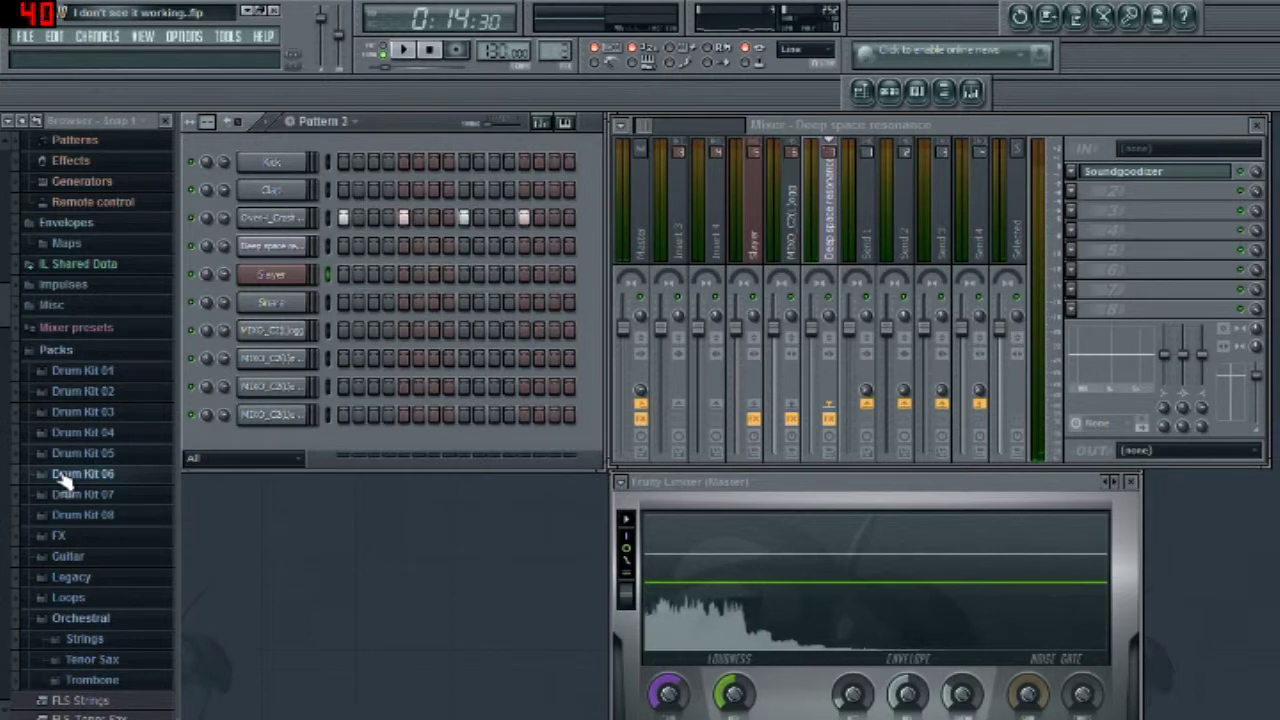
Move from Pattern 3 to an empty pattern and insert a Toxic Biohazard channel before the last MIXO channel.
{"action": "key", "text": "KP_Add"}
{"action": "key", "text": "KP_Add"}
{"action": "key", "text": "KP_Add"}
{"action": "key", "text": "KP_Add"}
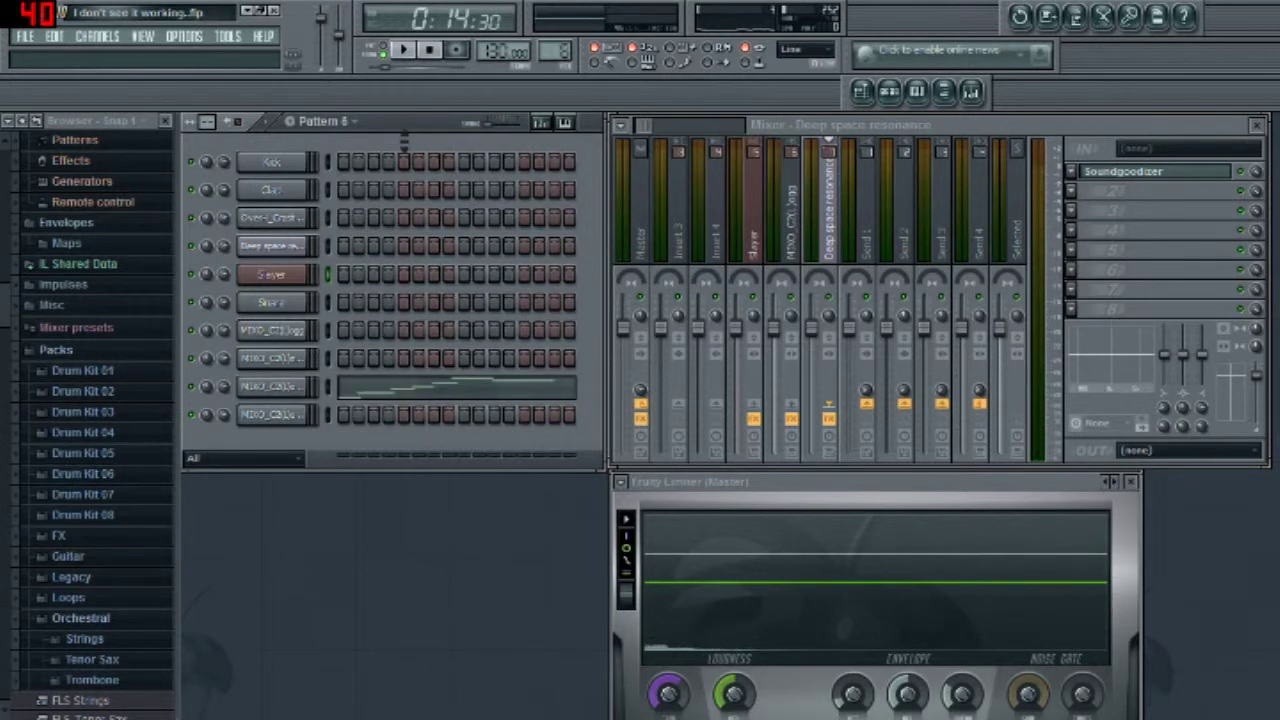
{"action": "right_click", "coordinate": [280, 416]}
{"action": "mouse_move", "coordinate": [340, 628]}
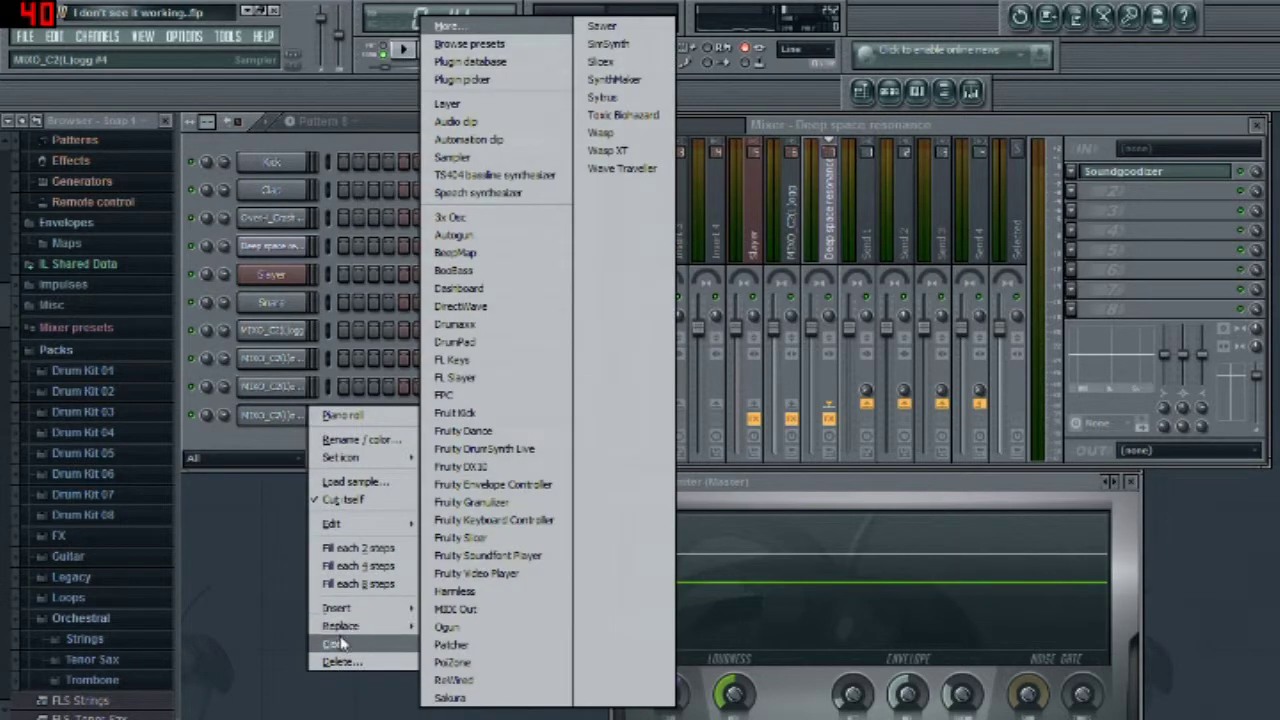
{"action": "mouse_move", "coordinate": [364, 607]}
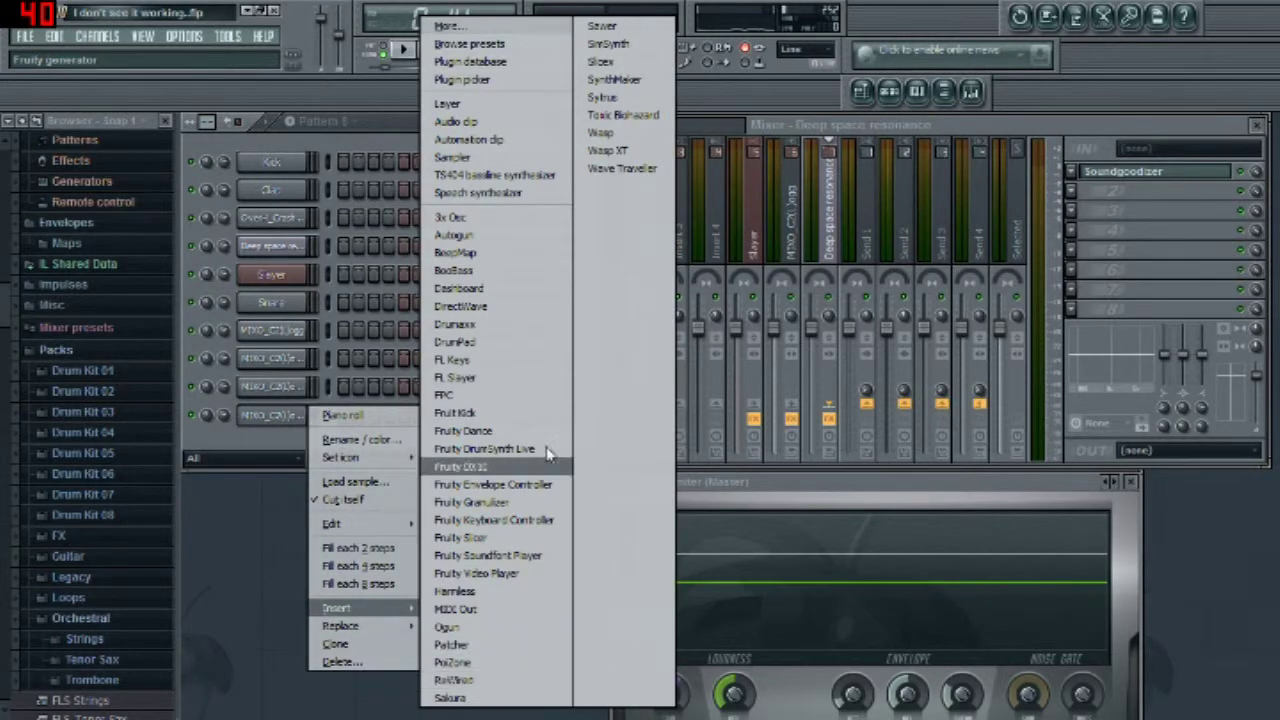
{"action": "left_click", "coordinate": [630, 116]}
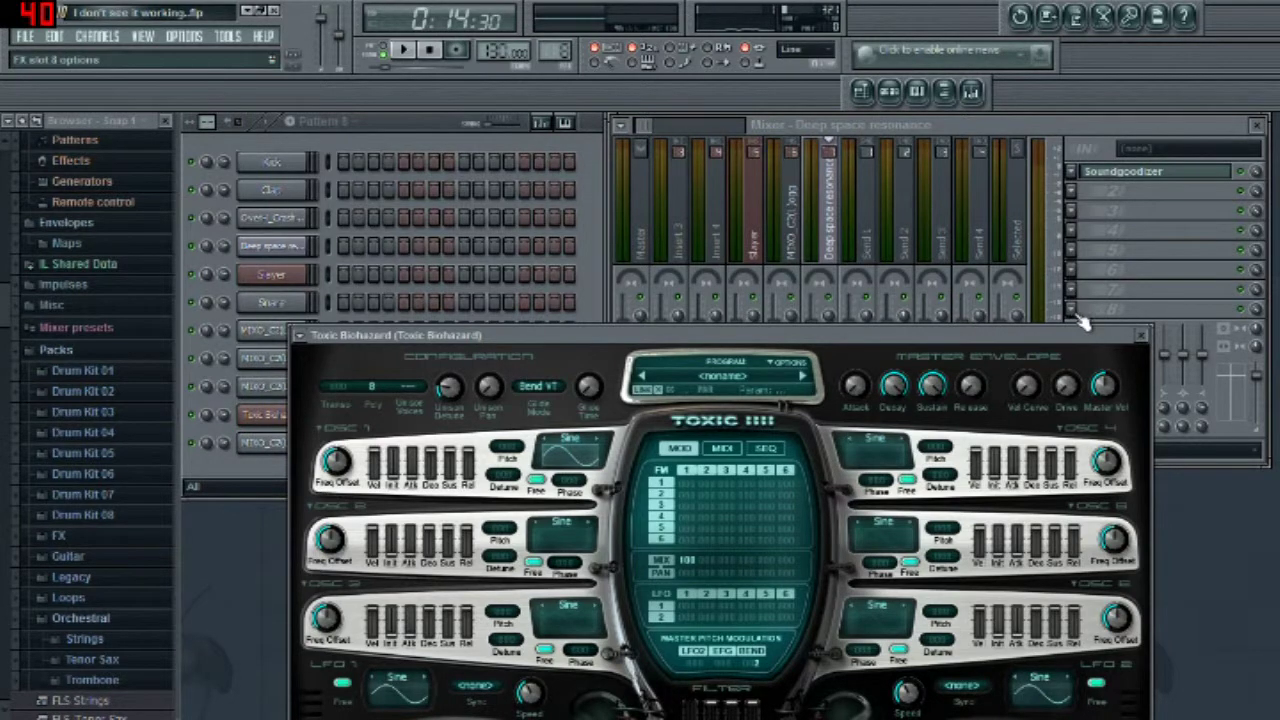
{"action": "left_click", "coordinate": [1141, 334]}
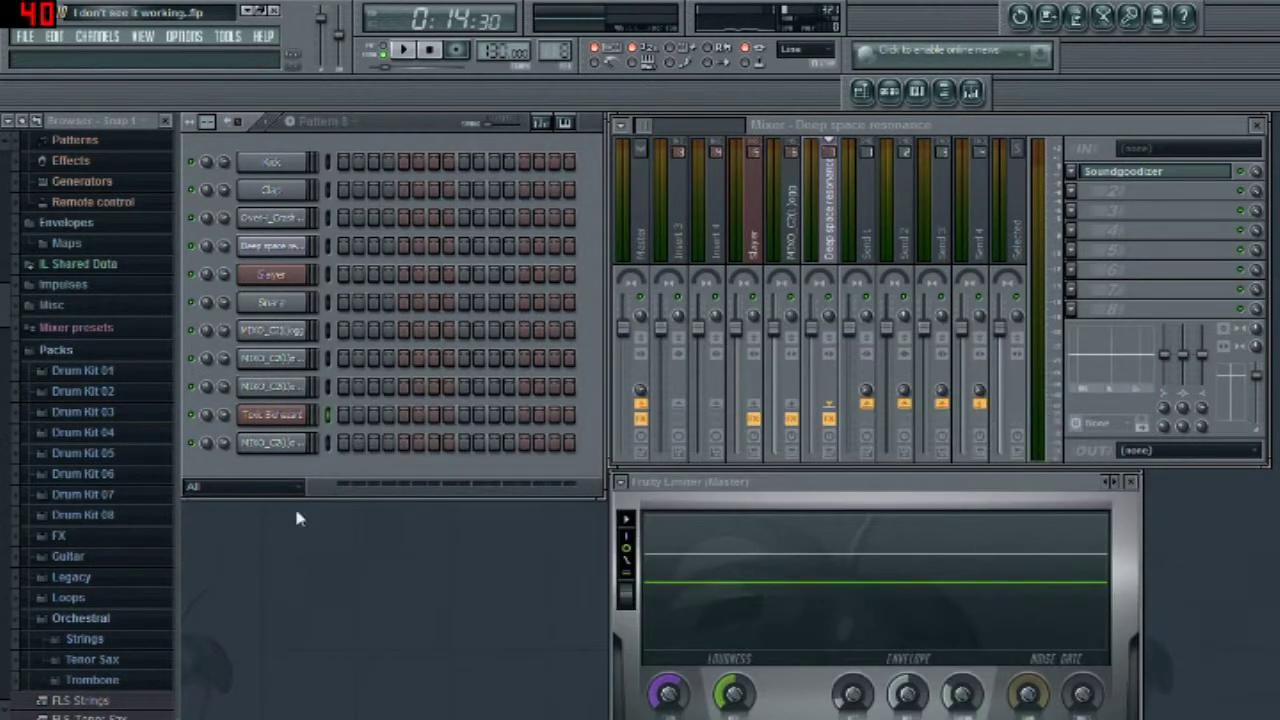
Replace the Toxic Biohazard channel's instrument with Wasp and look through its preset list.
{"action": "right_click", "coordinate": [288, 416]}
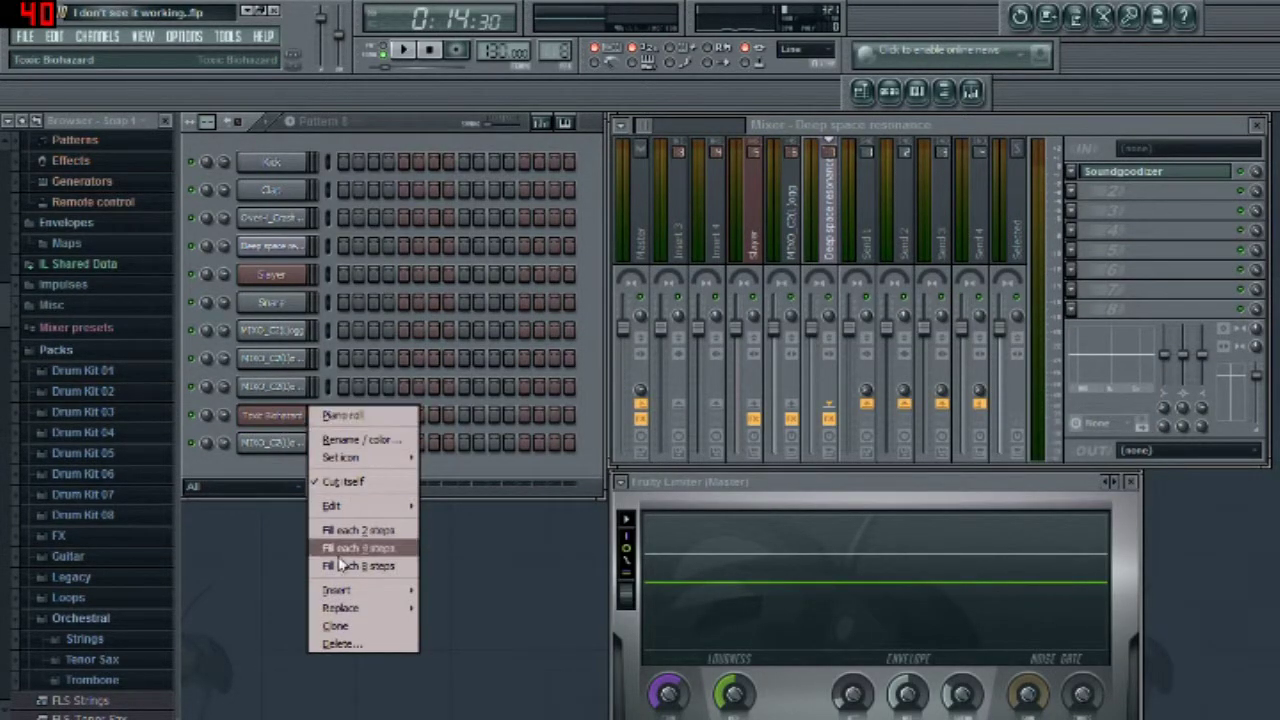
{"action": "mouse_move", "coordinate": [375, 607]}
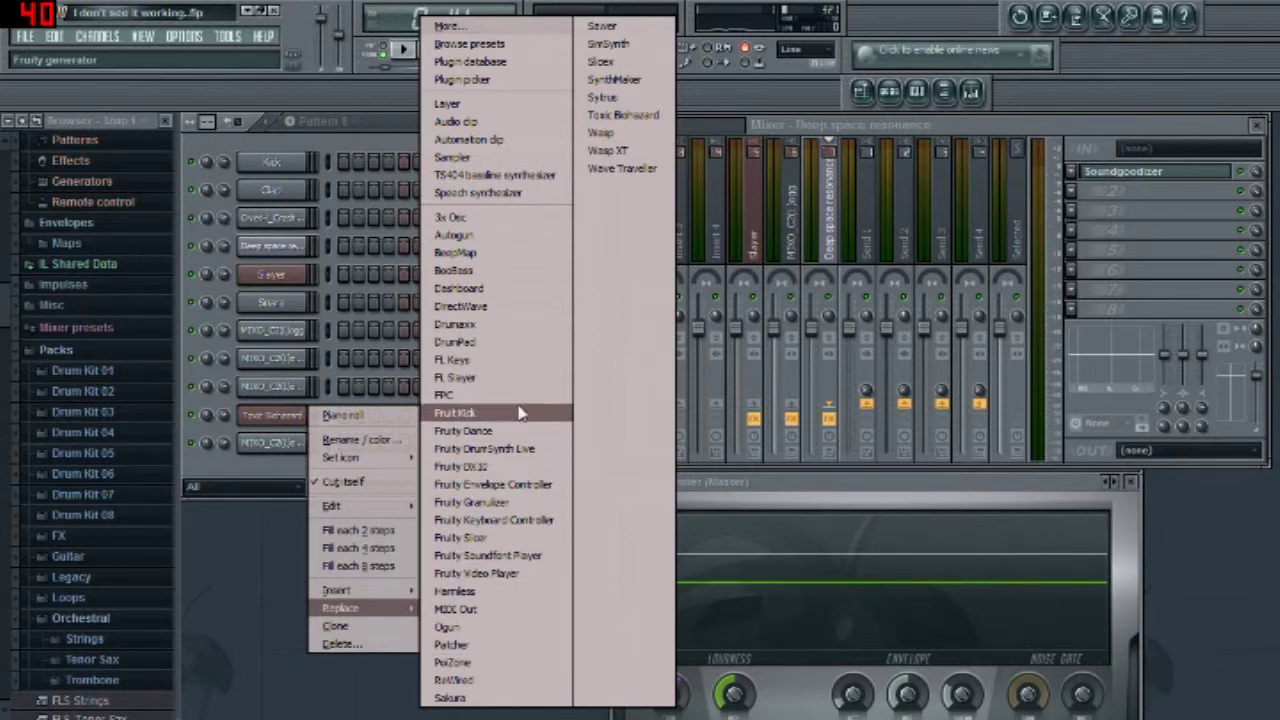
{"action": "left_click", "coordinate": [602, 133]}
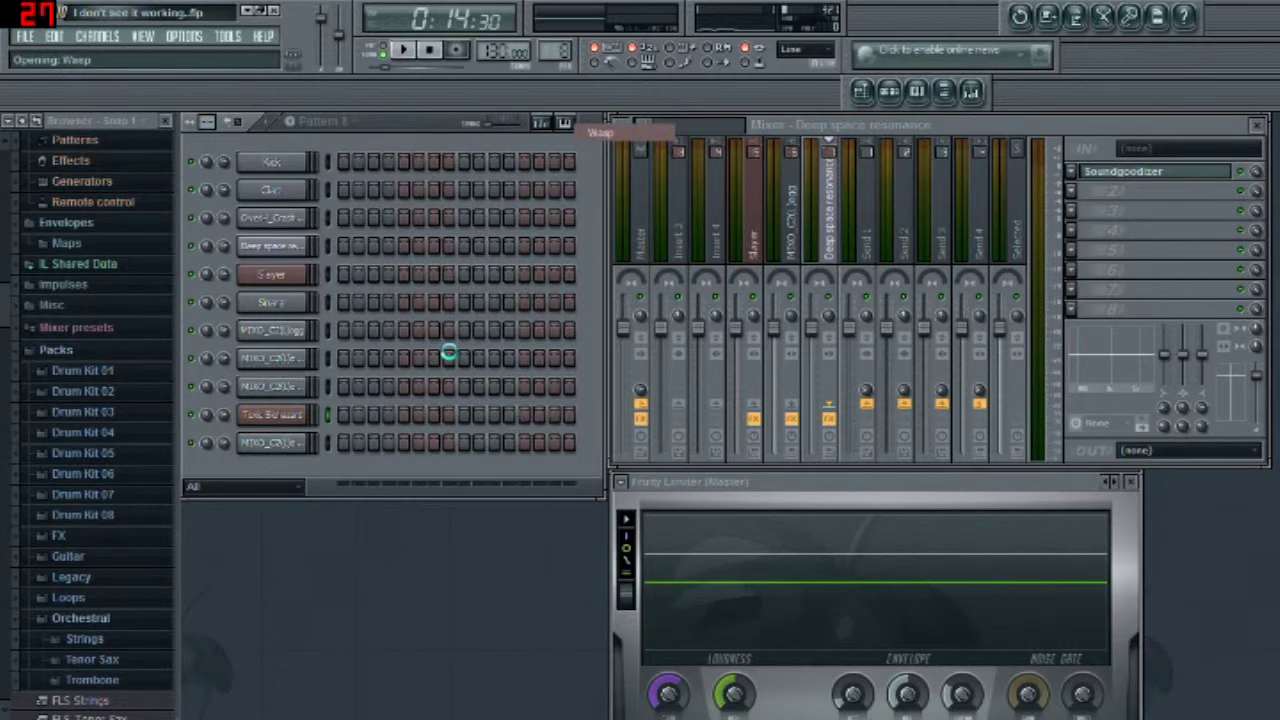
{"action": "left_click", "coordinate": [300, 336]}
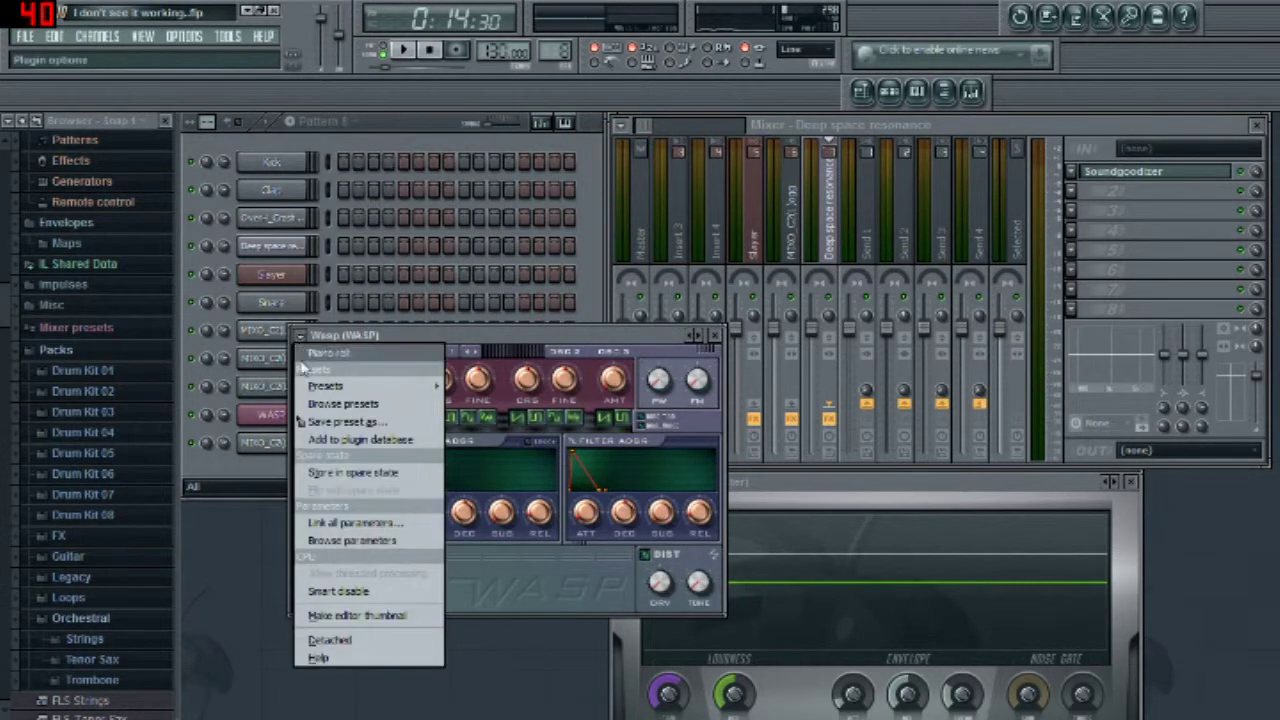
{"action": "mouse_move", "coordinate": [315, 388]}
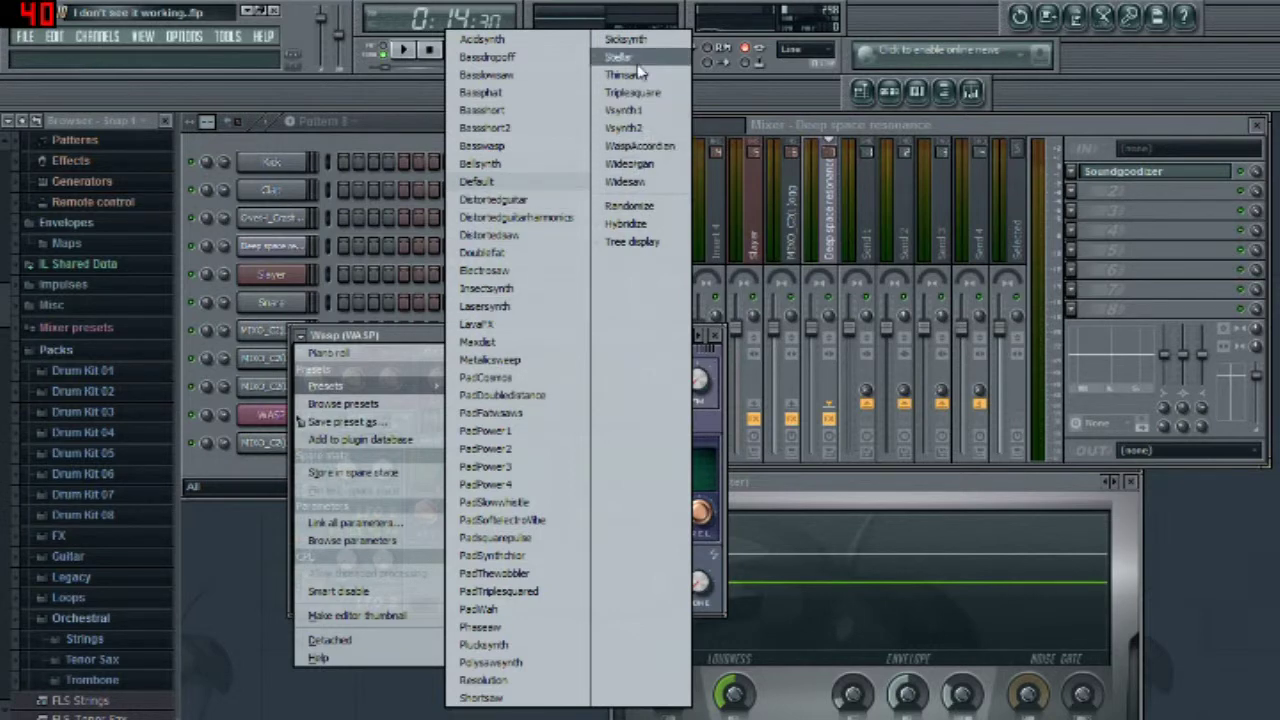
{"action": "left_click", "coordinate": [232, 585]}
Load a fresh Wasp instance on the same channel and reopen its plugin options.
{"action": "right_click", "coordinate": [298, 416]}
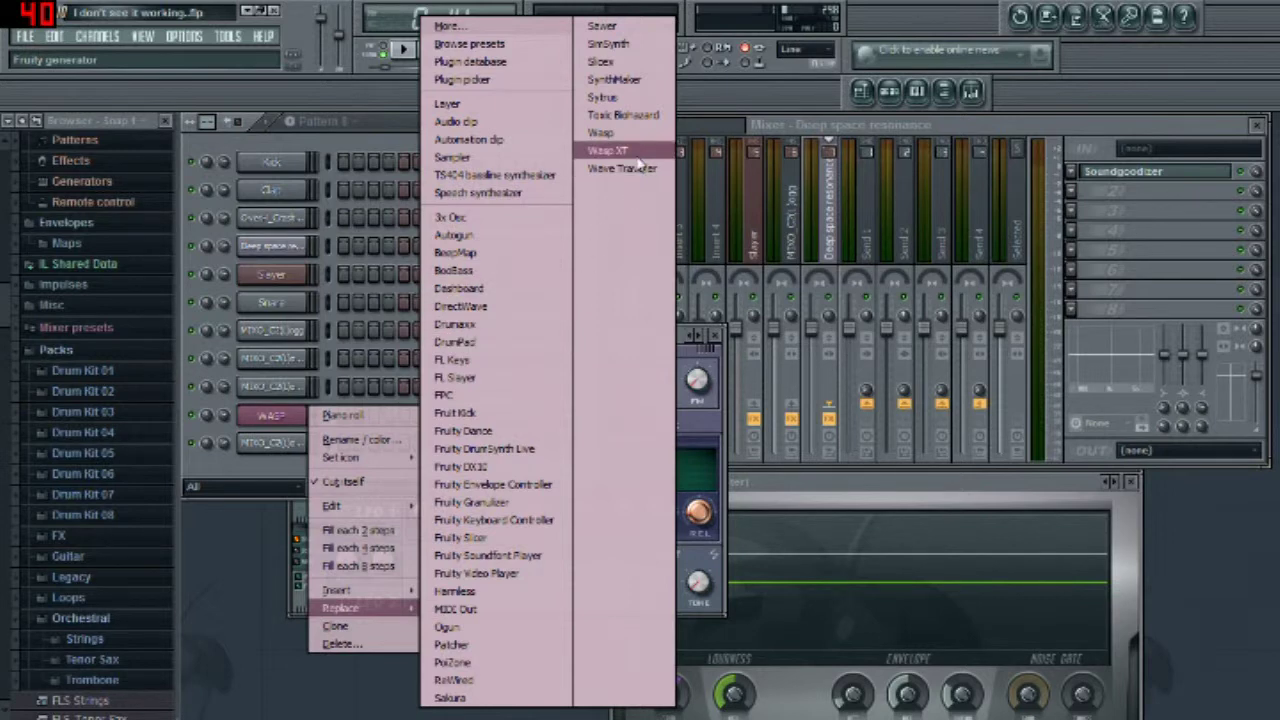
{"action": "left_click", "coordinate": [641, 133]}
{"action": "left_click", "coordinate": [300, 336]}
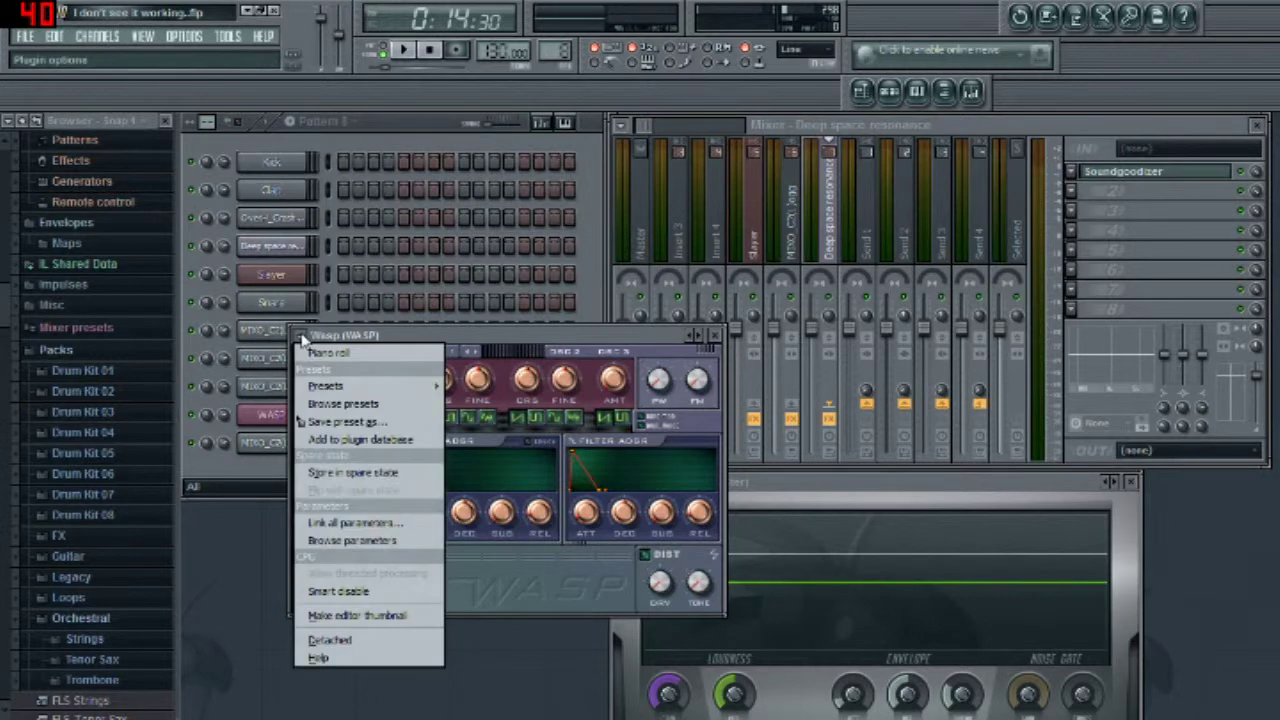
{"action": "mouse_move", "coordinate": [344, 388]}
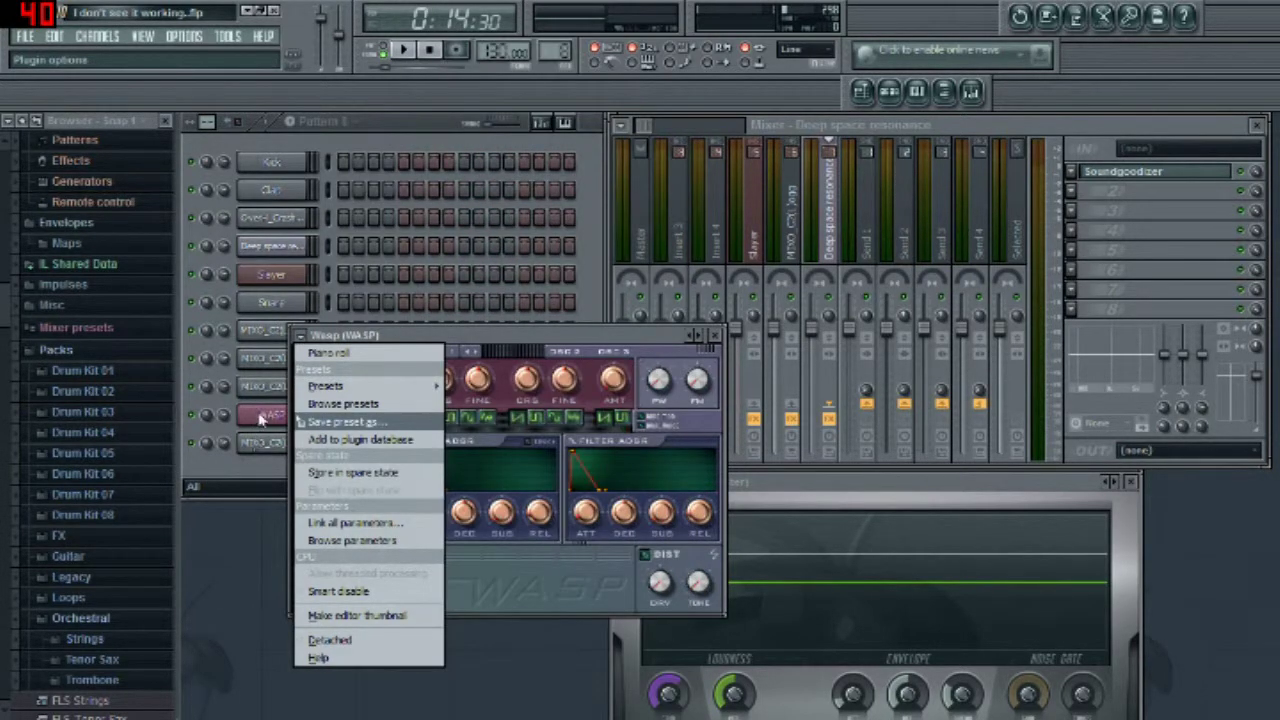
Replace the Wasp instrument with Wasp XT and look through its presets without choosing one.
{"action": "right_click", "coordinate": [262, 418]}
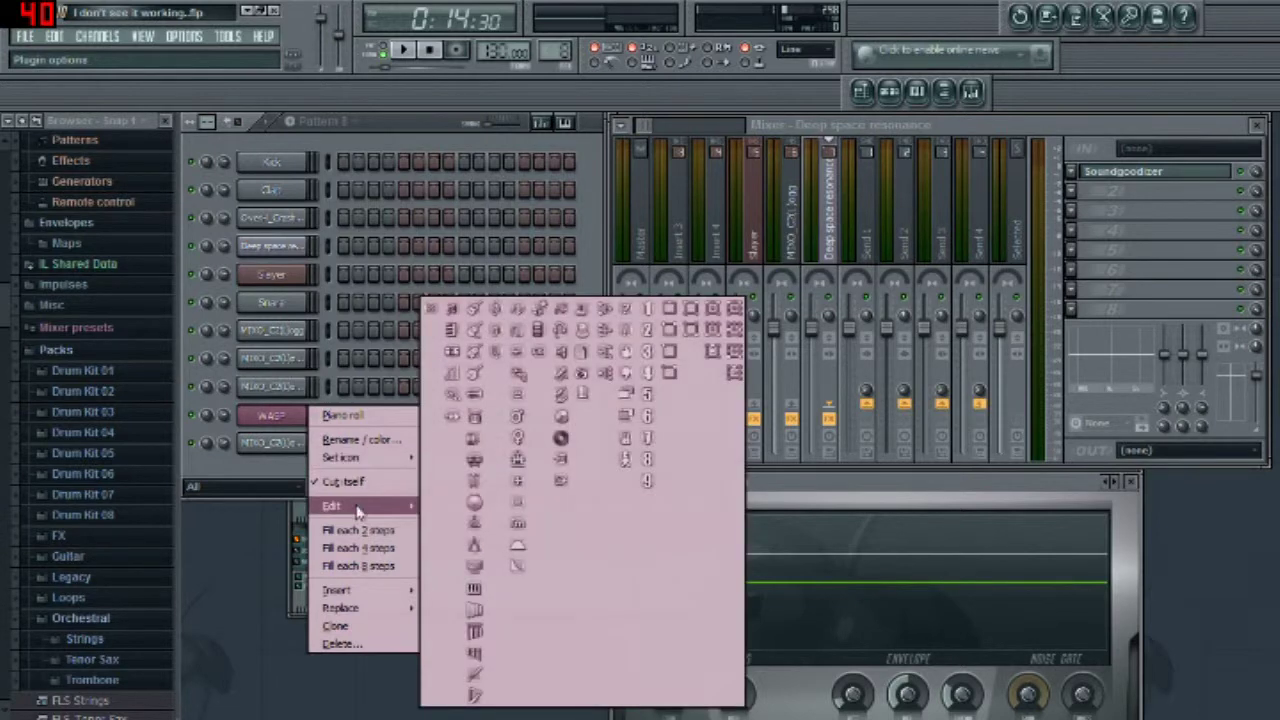
{"action": "mouse_move", "coordinate": [352, 609]}
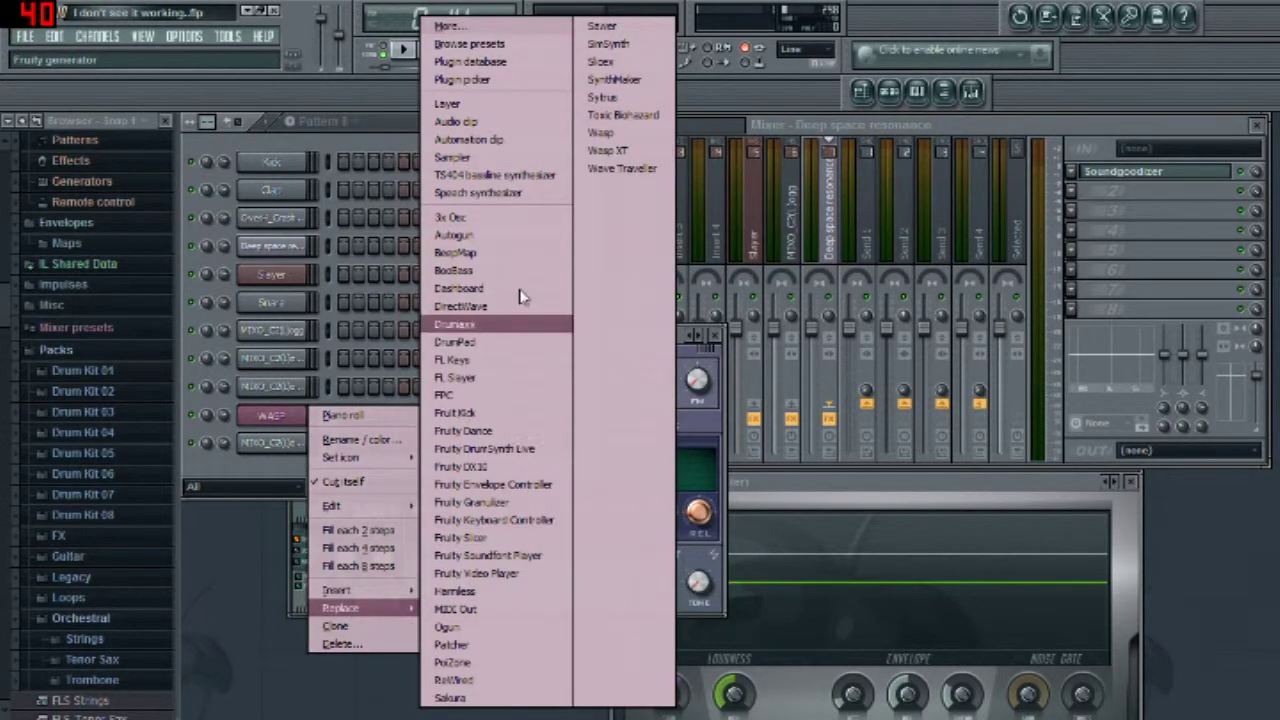
{"action": "left_click", "coordinate": [634, 152]}
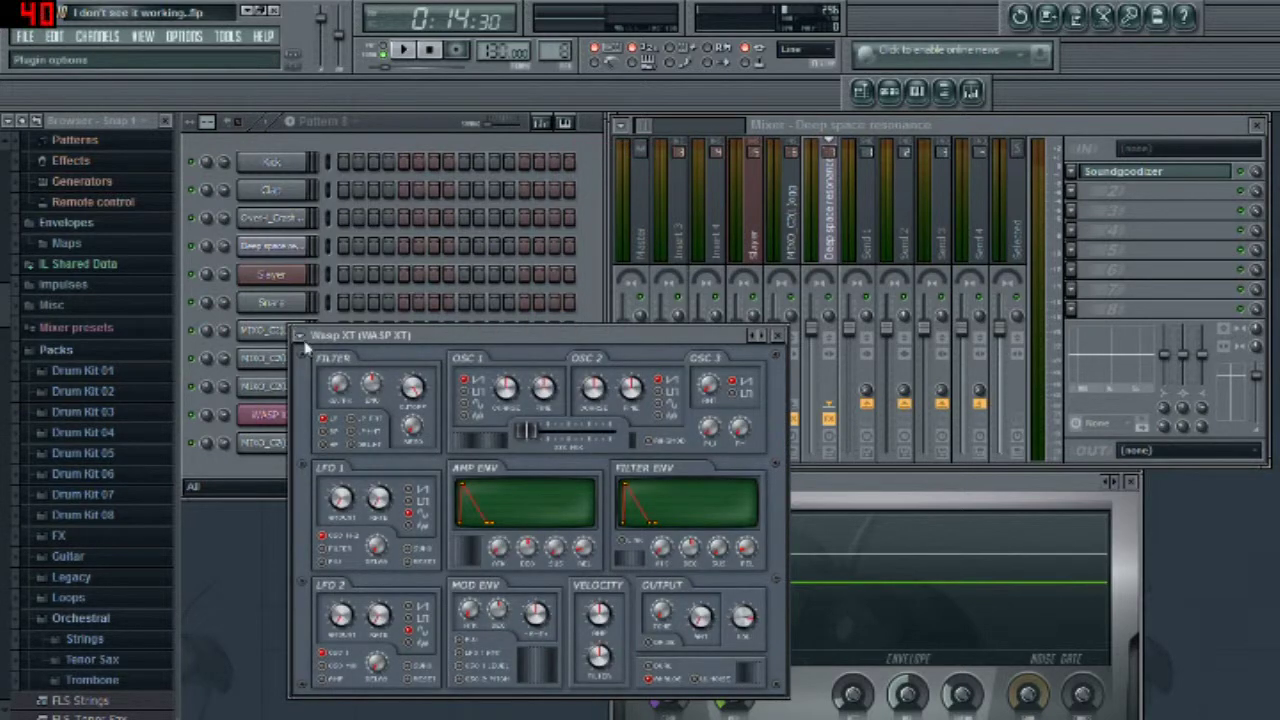
{"action": "left_click", "coordinate": [299, 336]}
{"action": "mouse_move", "coordinate": [340, 390]}
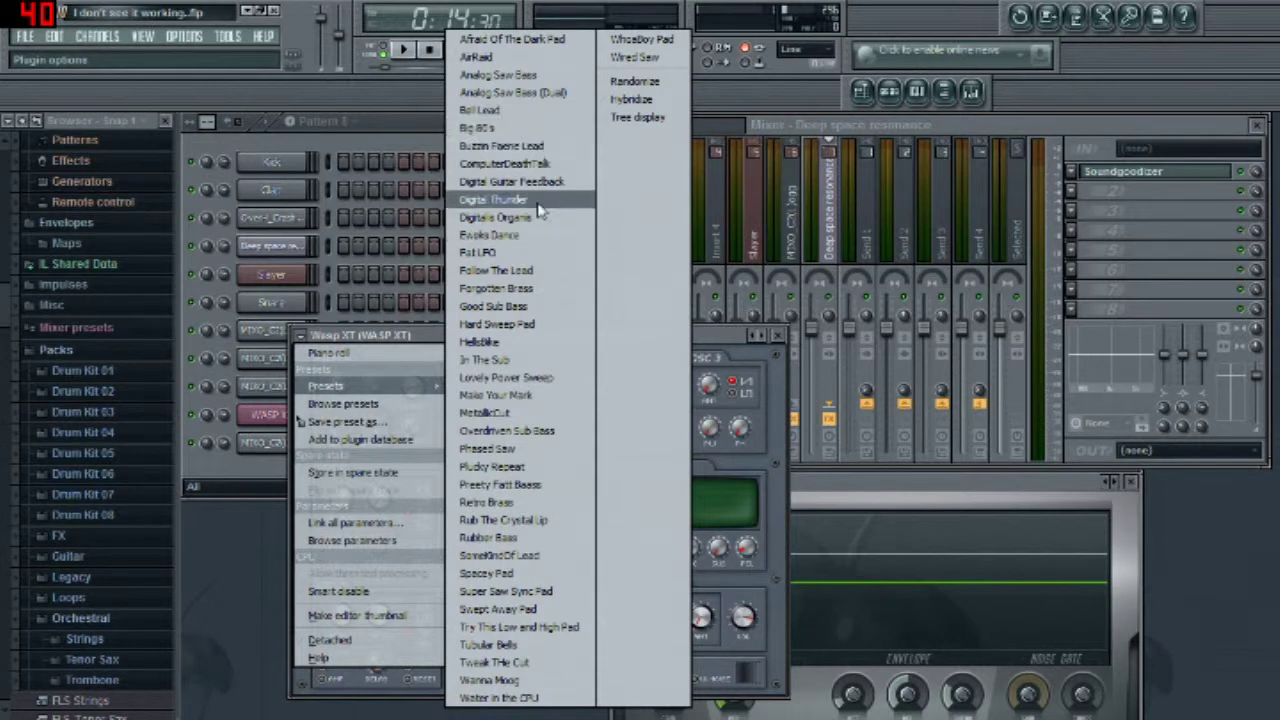
{"action": "left_click", "coordinate": [230, 518]}
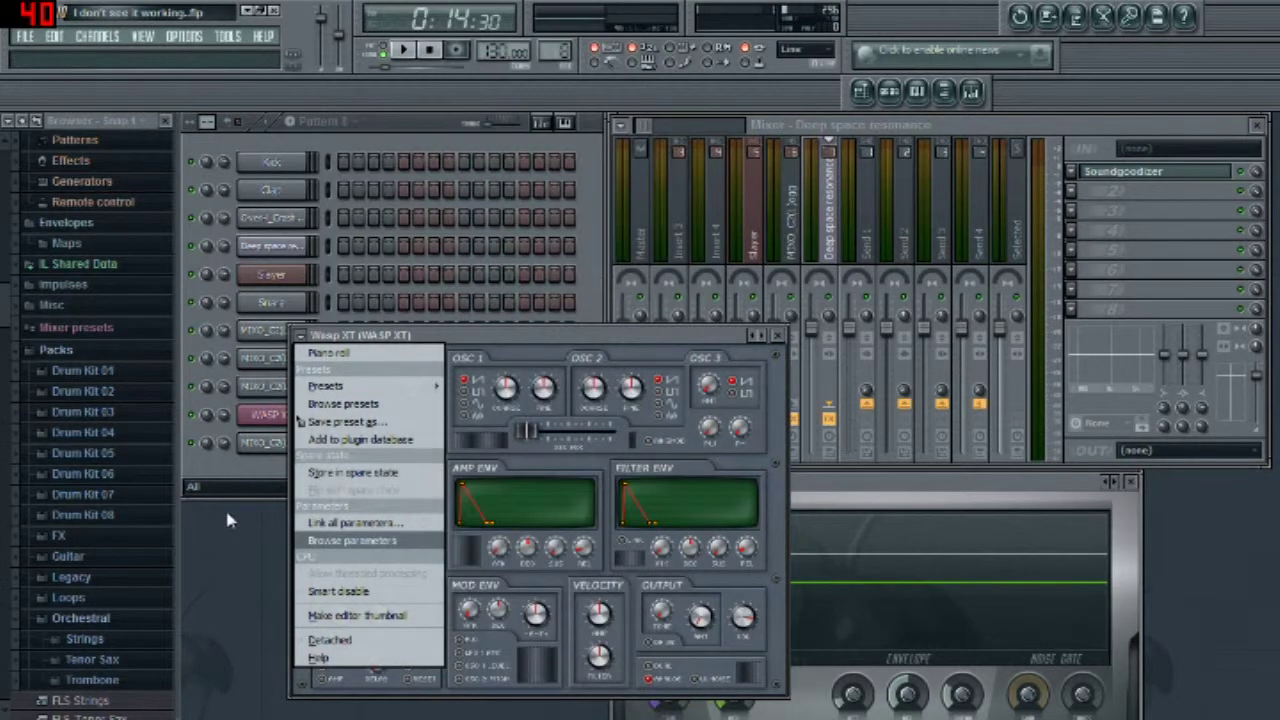
Replace the Wasp XT instrument with Toxic Biohazard and open its online content library of presets.
{"action": "right_click", "coordinate": [258, 416]}
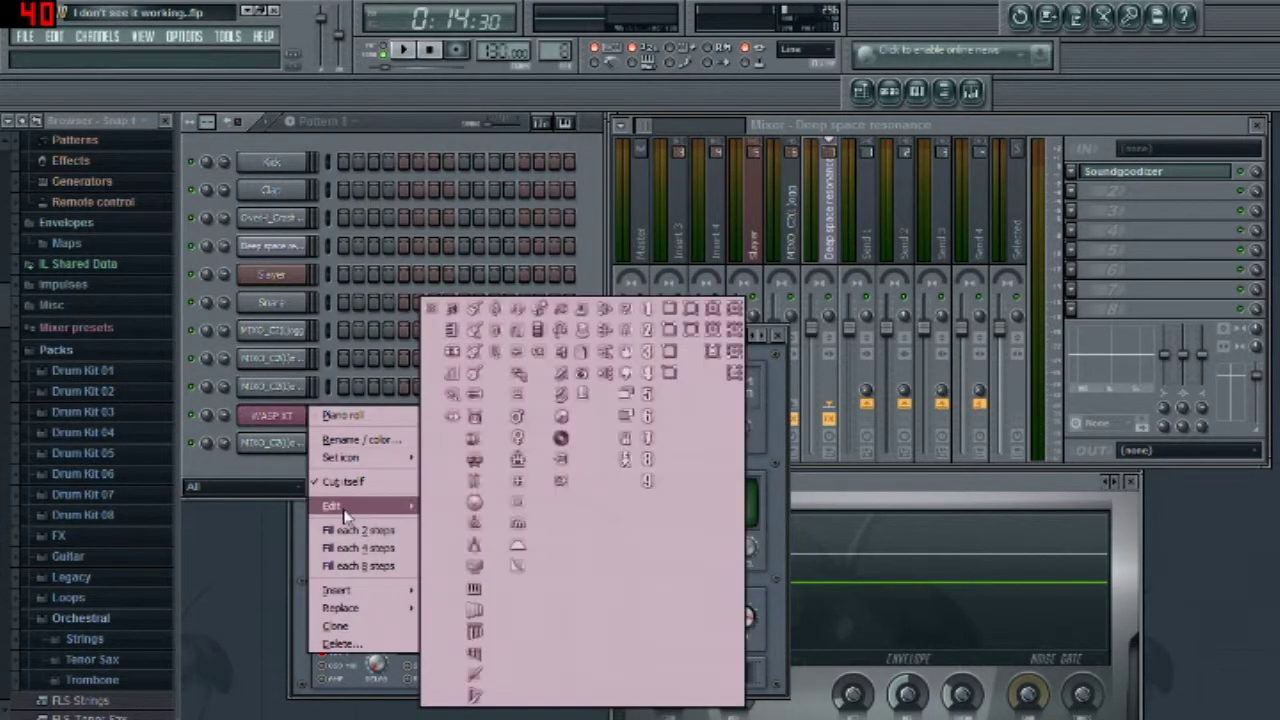
{"action": "mouse_move", "coordinate": [366, 607]}
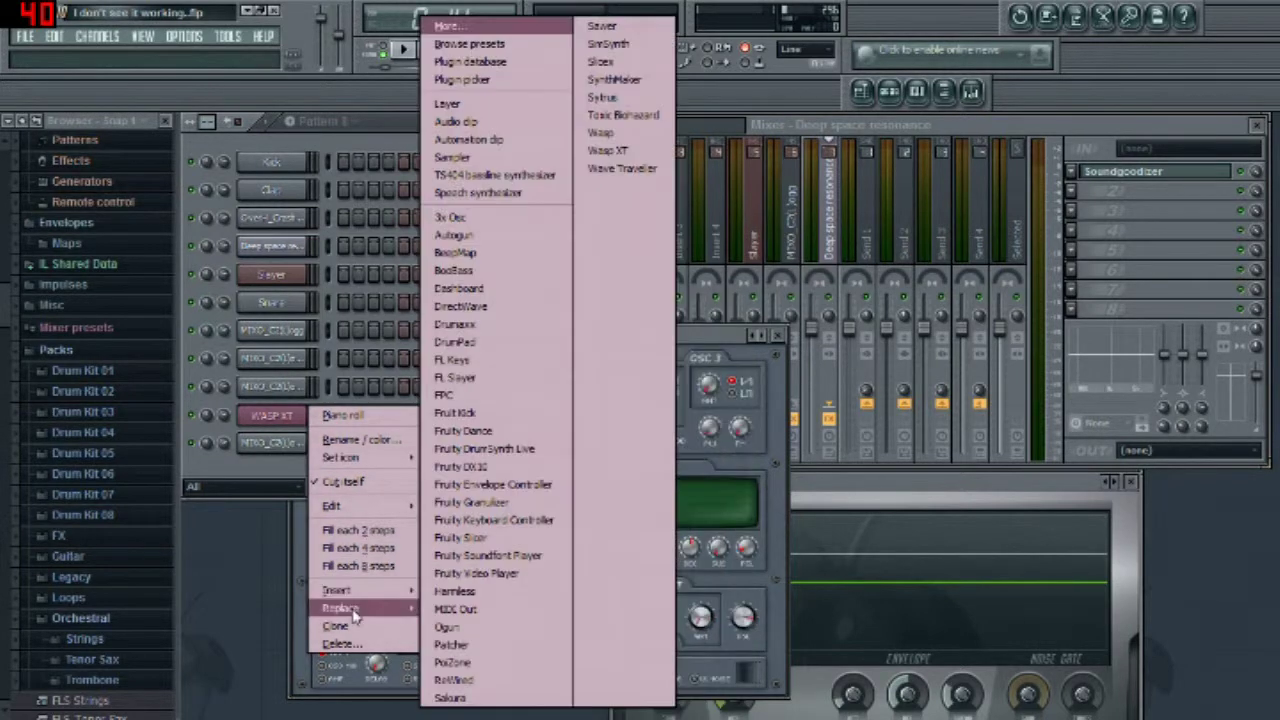
{"action": "left_click", "coordinate": [652, 118]}
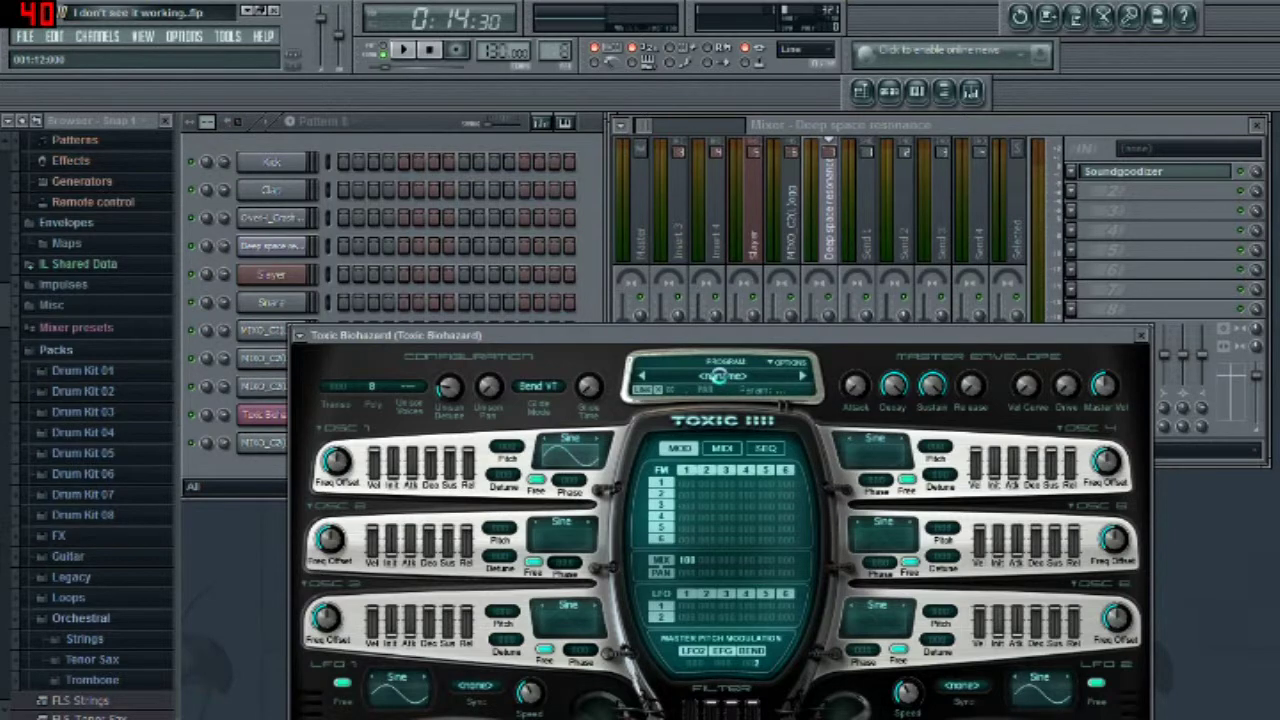
{"action": "left_click", "coordinate": [718, 375]}
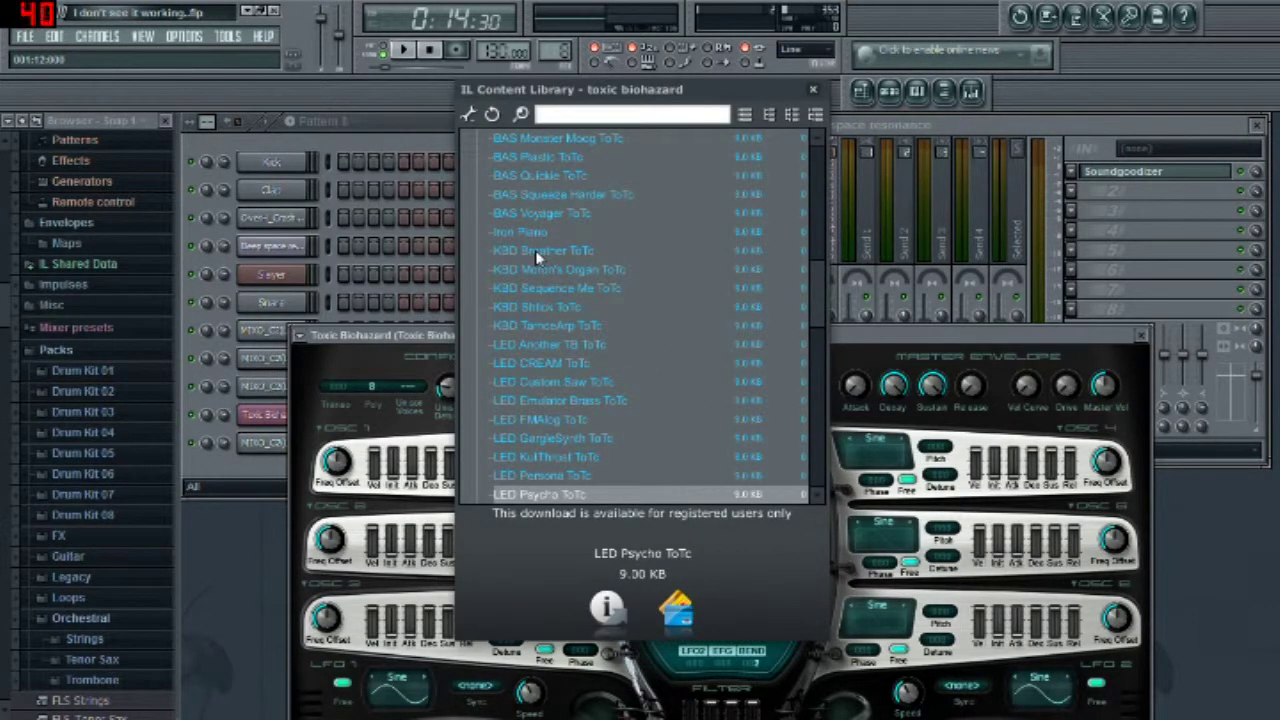
Search the Toxic Biohazard content library for "kbd".
{"action": "left_click", "coordinate": [596, 115]}
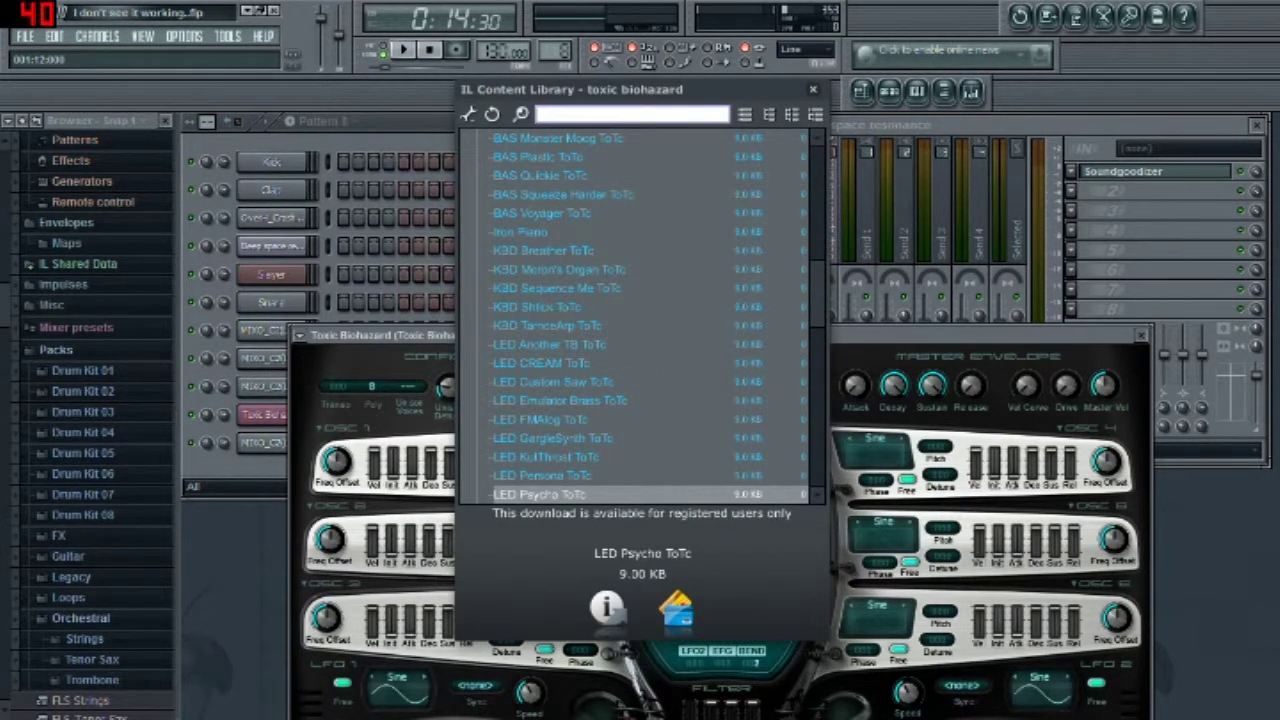
{"action": "type", "text": "gas"}
{"action": "key", "text": "BackSpace"}
{"action": "key", "text": "BackSpace"}
{"action": "key", "text": "BackSpace"}
{"action": "type", "text": "pad"}
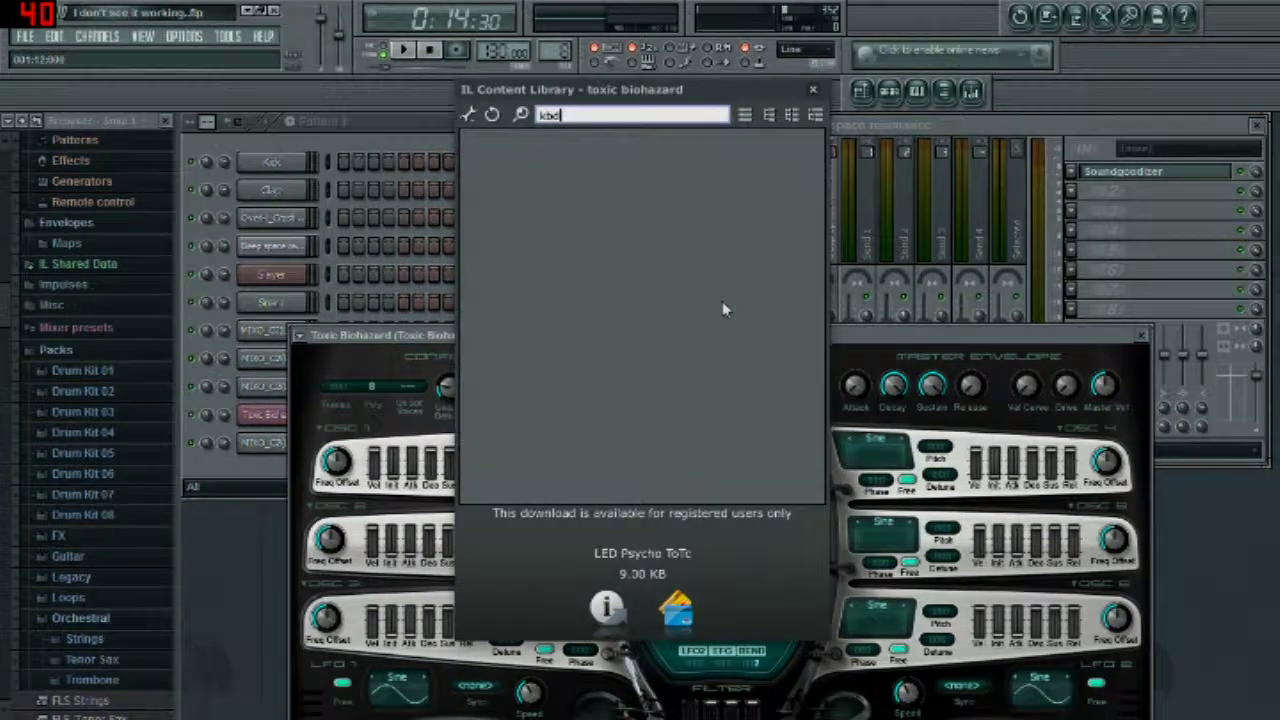